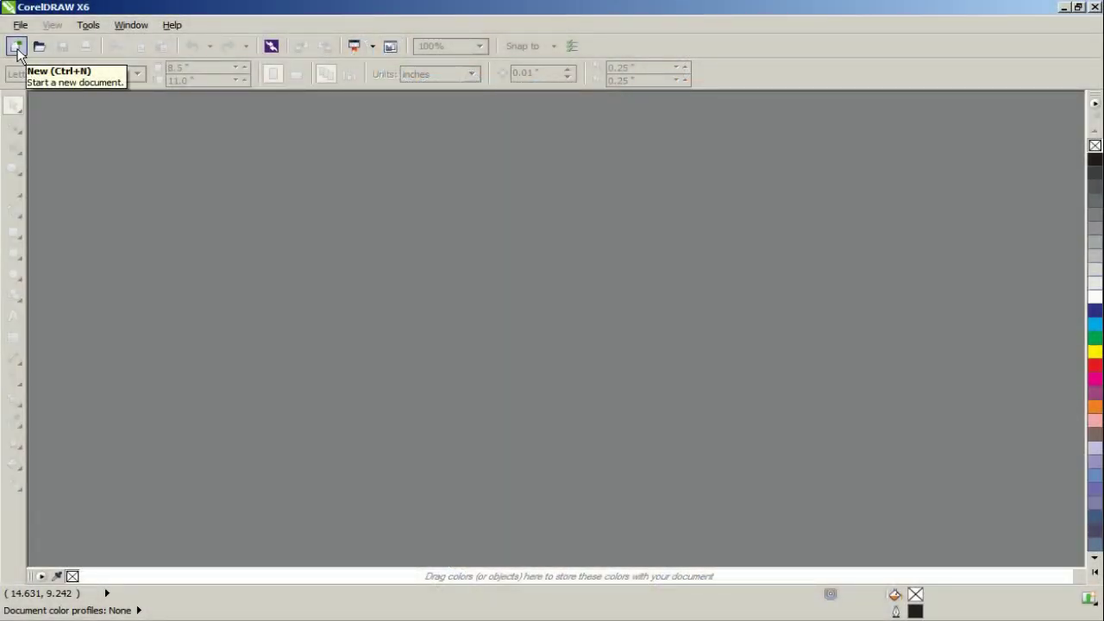
Create a new blank Letter-size document, Untitled-1.
left_click(16, 47)
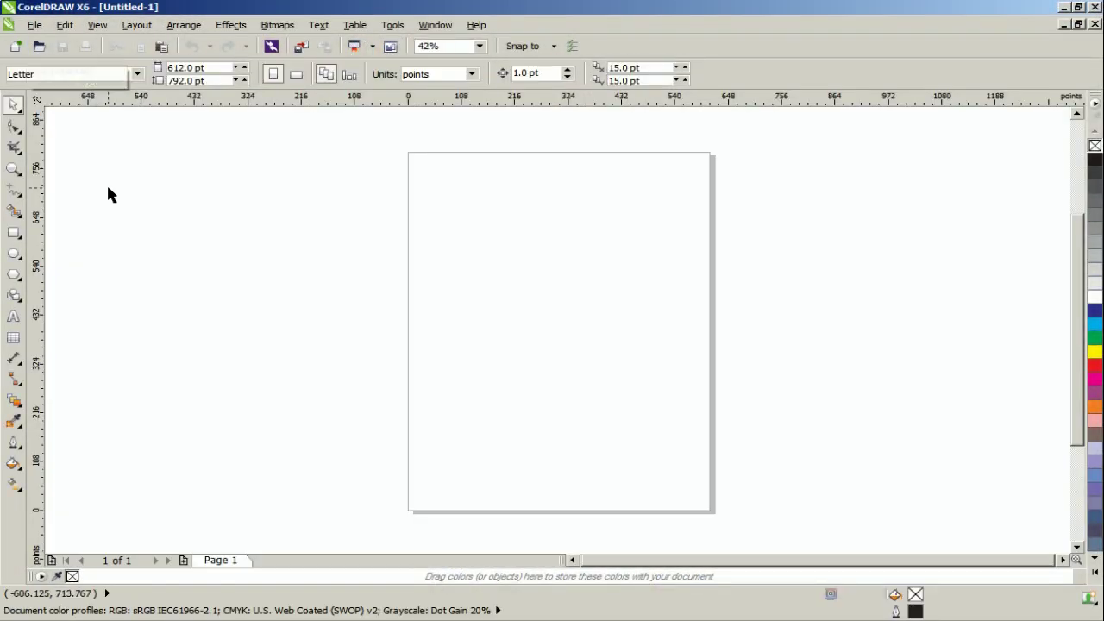
Switch the units to inches and add an 8.5 x 11 inch rectangle covering the page.
left_click(131, 73)
left_click(123, 93)
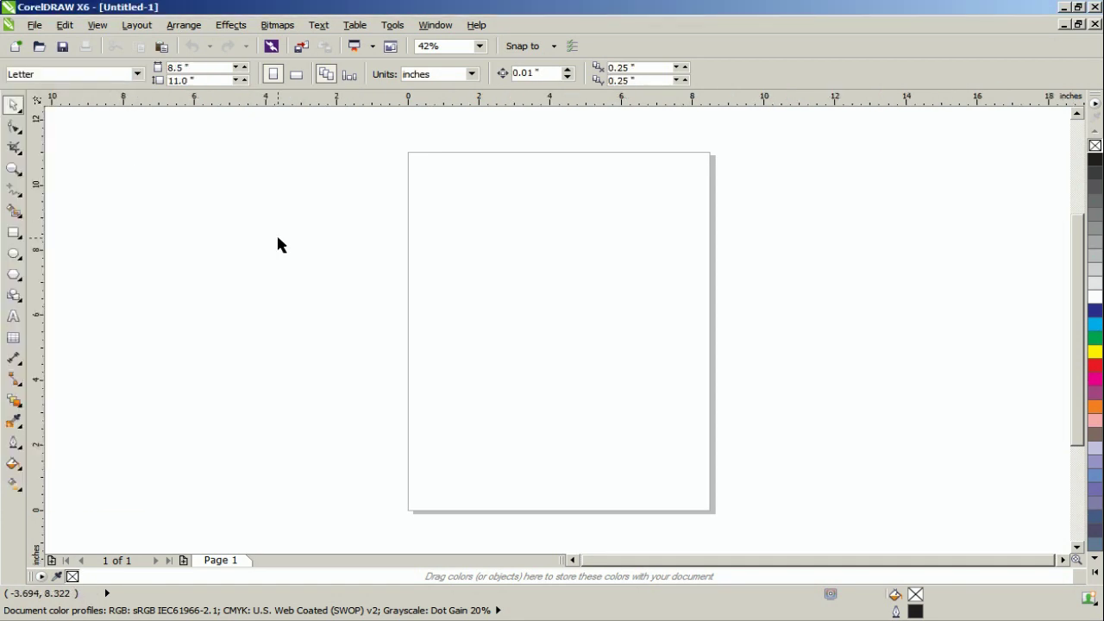
double_click(15, 233)
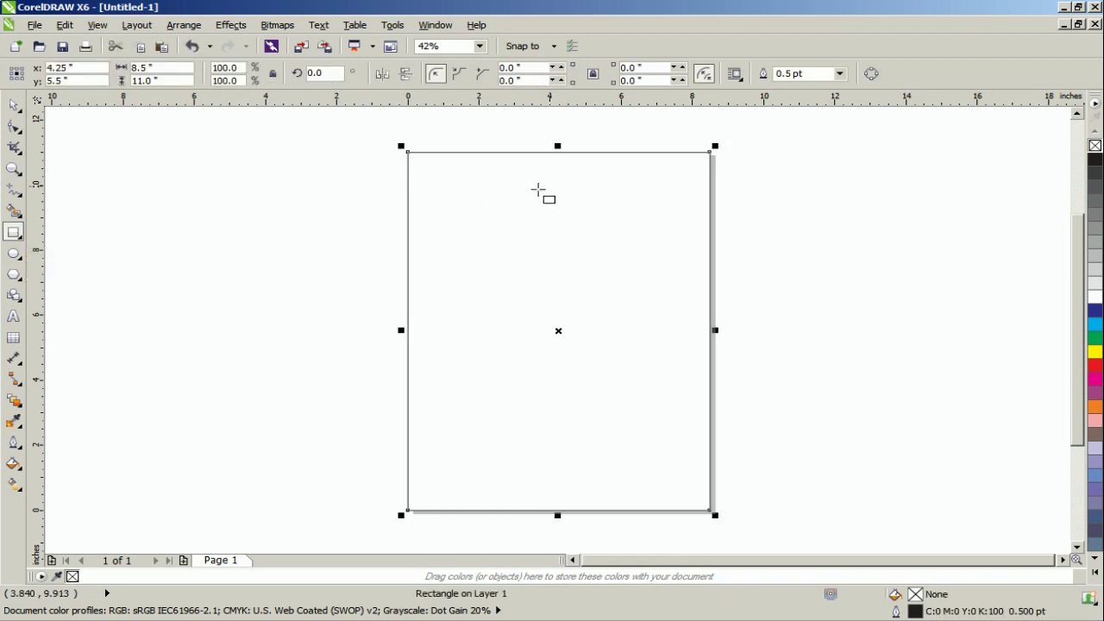
right_click(616, 175)
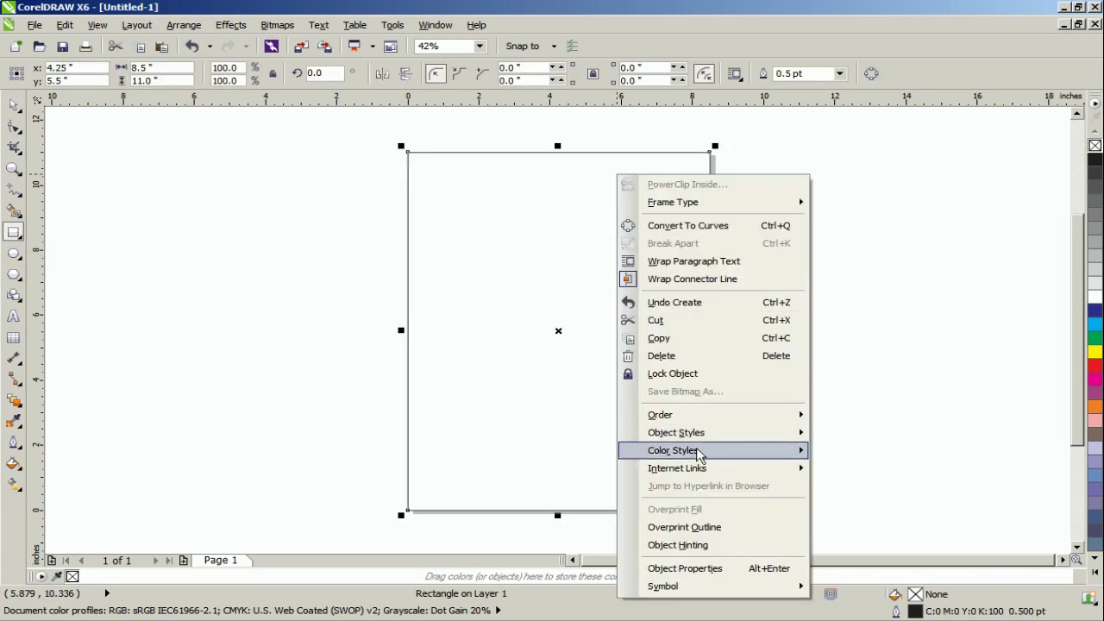
Give the page rectangle a fountain fill in Object Properties.
left_click(703, 569)
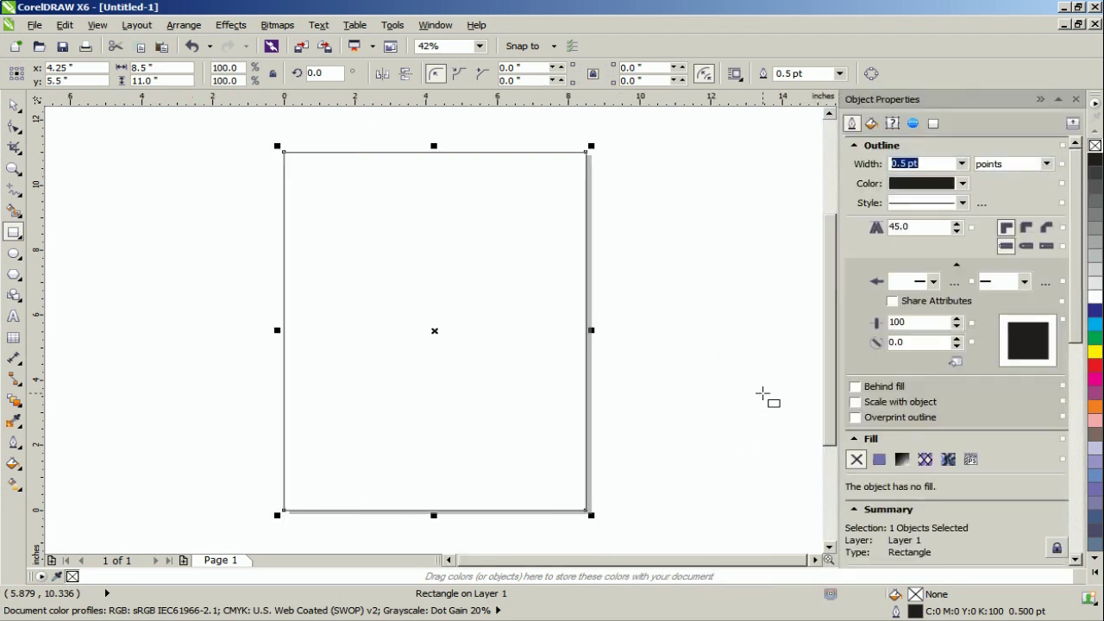
left_click(871, 124)
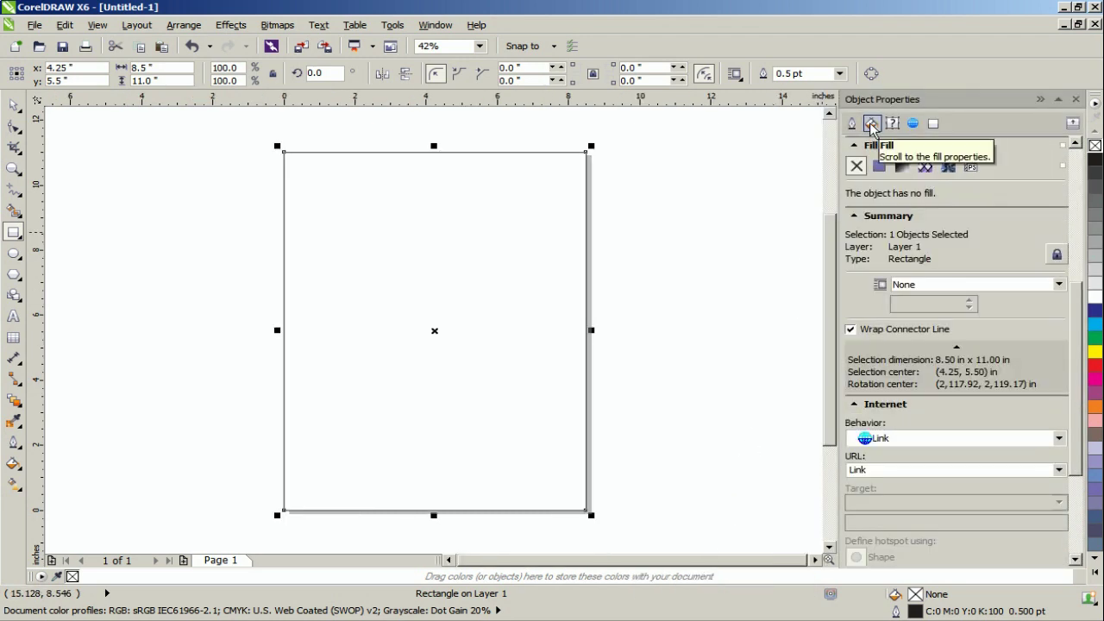
left_click(902, 167)
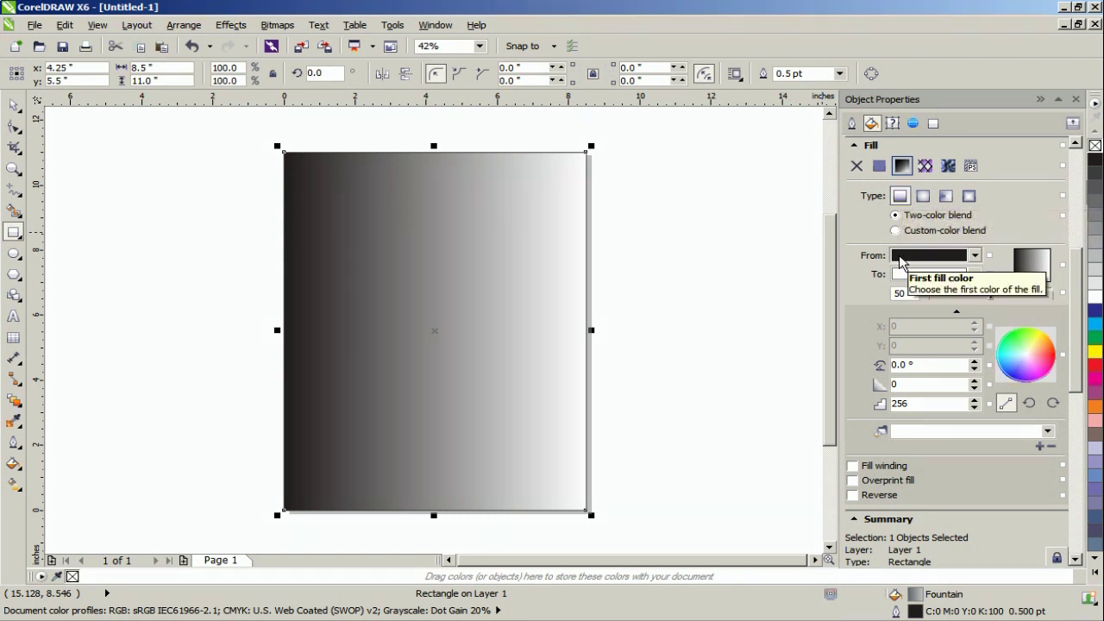
Set the gradient's starting colour to Brown, replacing Black.
left_click(974, 256)
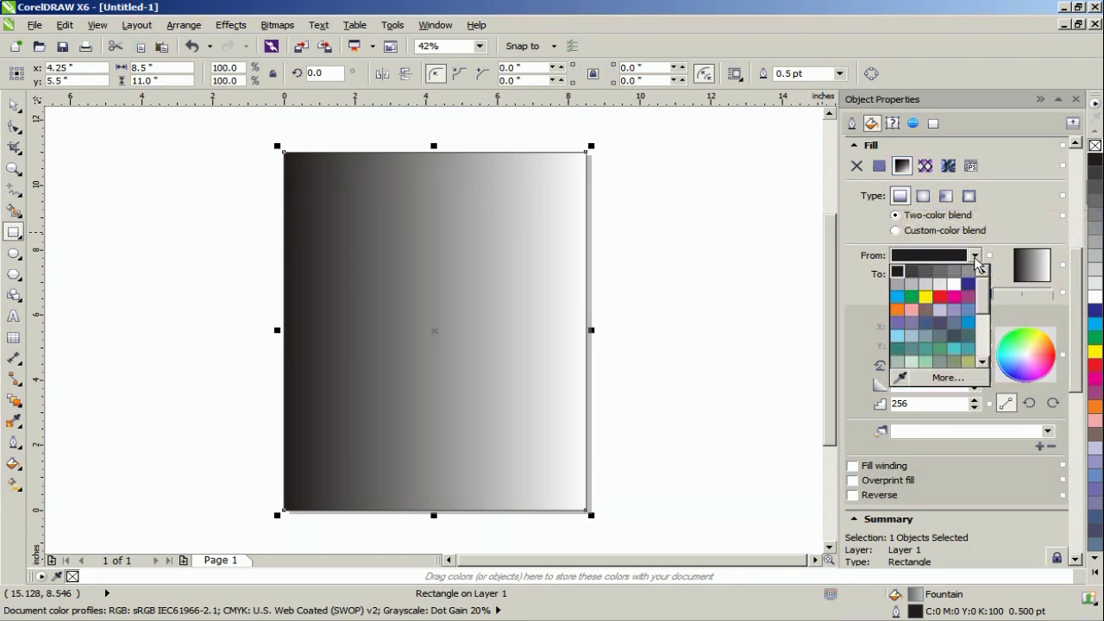
left_click(974, 380)
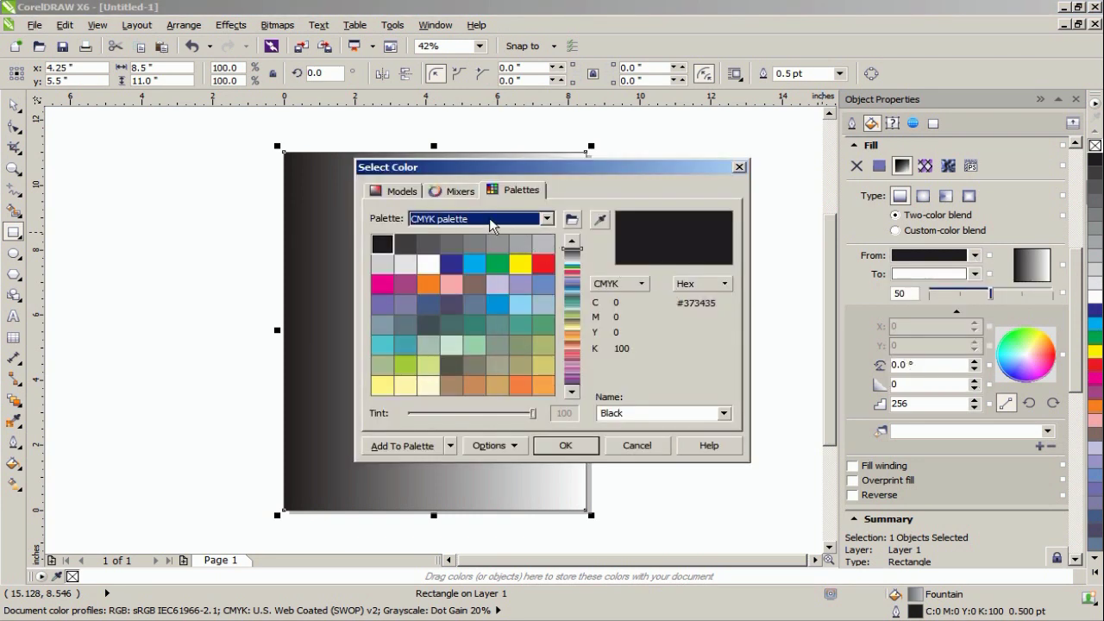
left_click(639, 416)
left_click(639, 414)
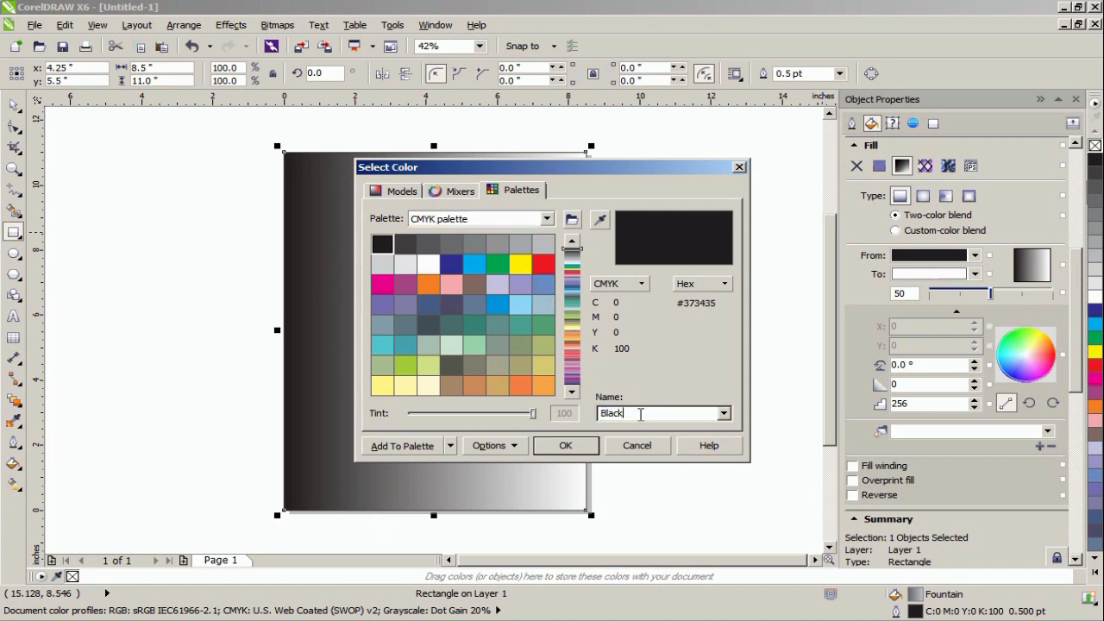
double_click(639, 414)
type("Brown")
left_click(565, 445)
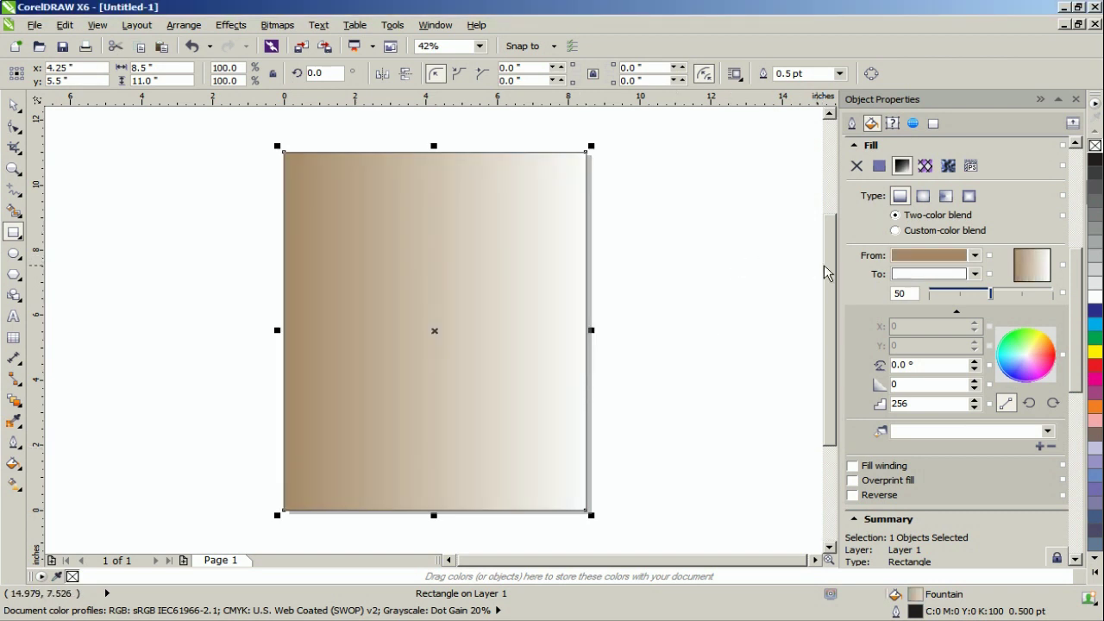
left_click(977, 275)
Set the gradient's ending colour to Murky Green, replacing White.
left_click(966, 395)
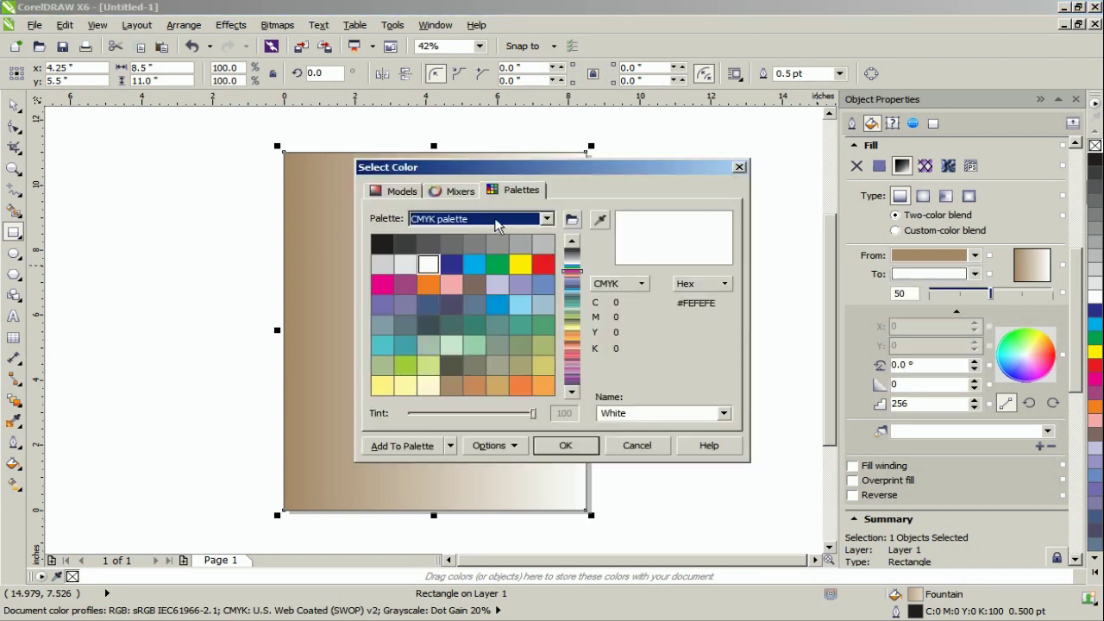
left_click(651, 414)
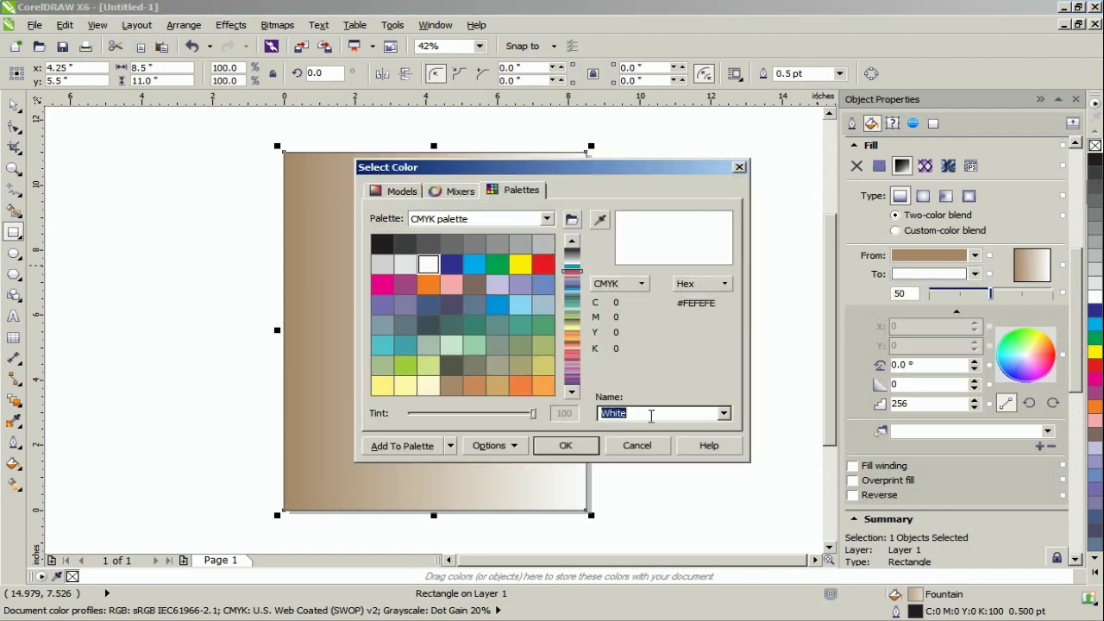
type("Murky Green")
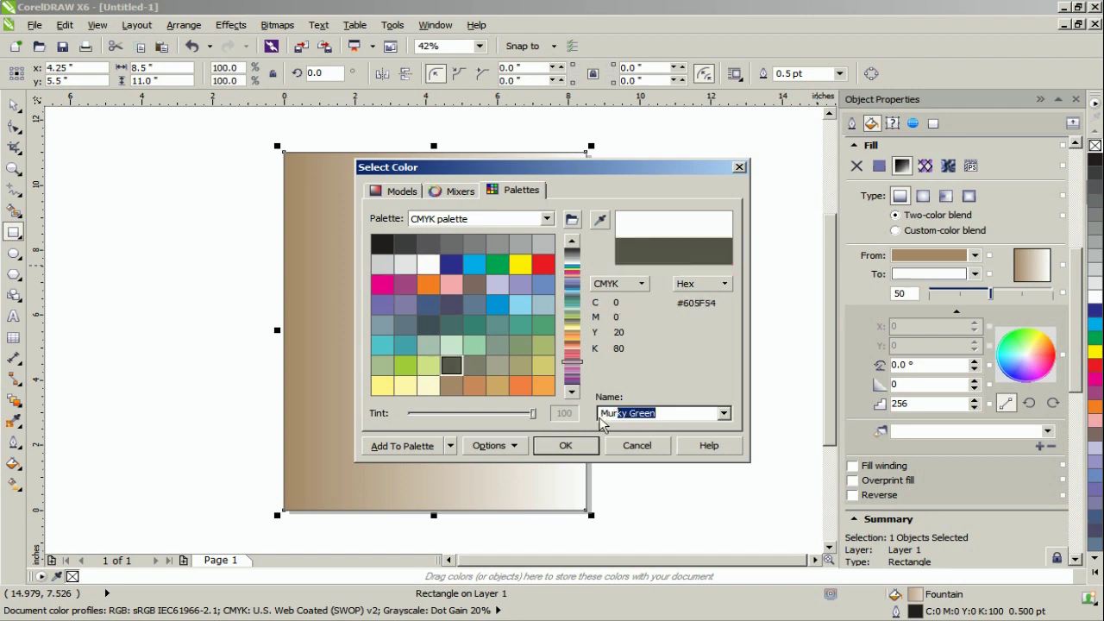
left_click(559, 444)
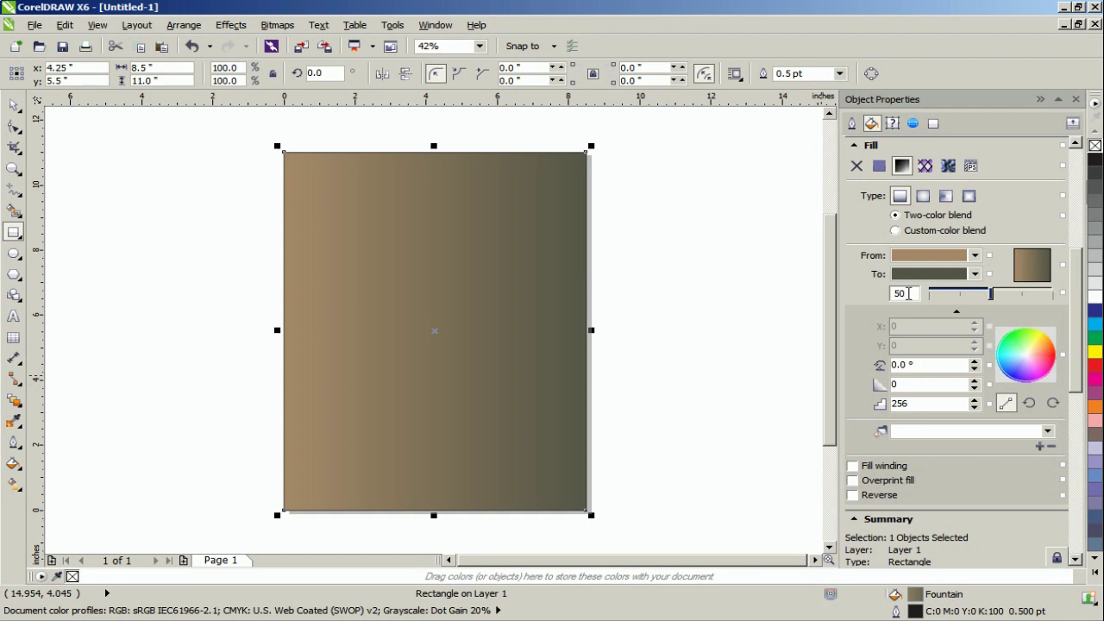
Set the fill midpoint to 50 and the gradient angle to -135°.
double_click(907, 293)
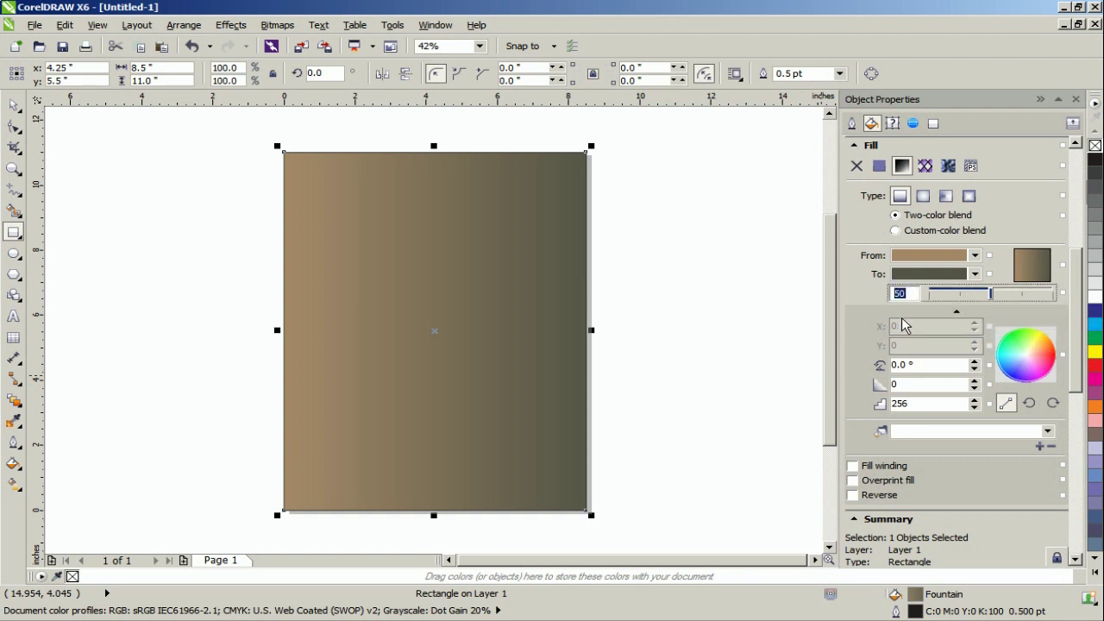
type("50")
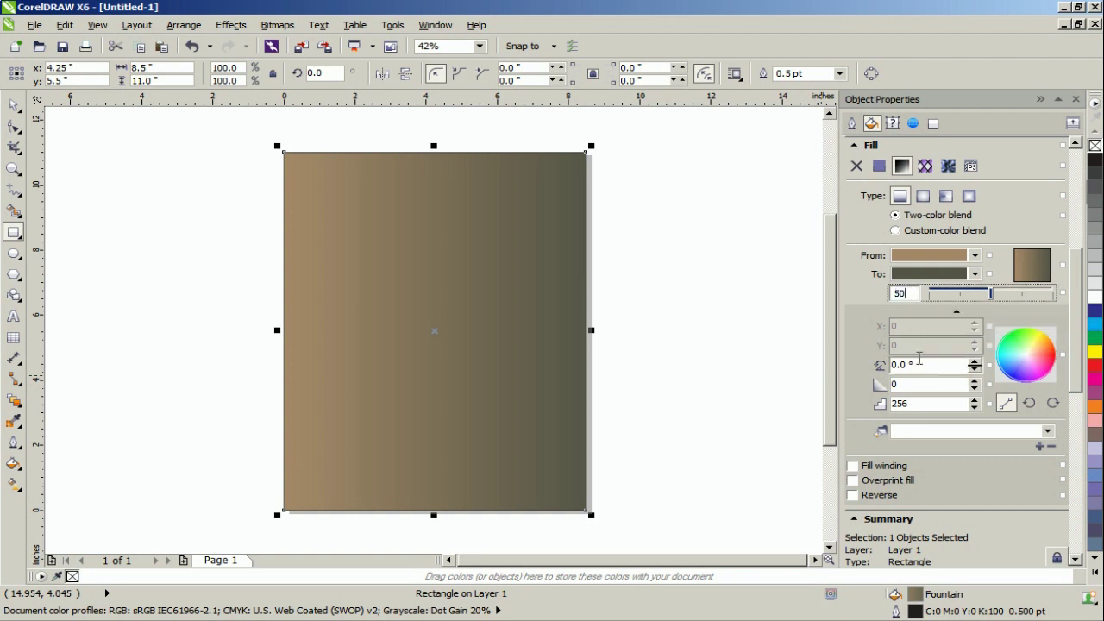
key("Tab")
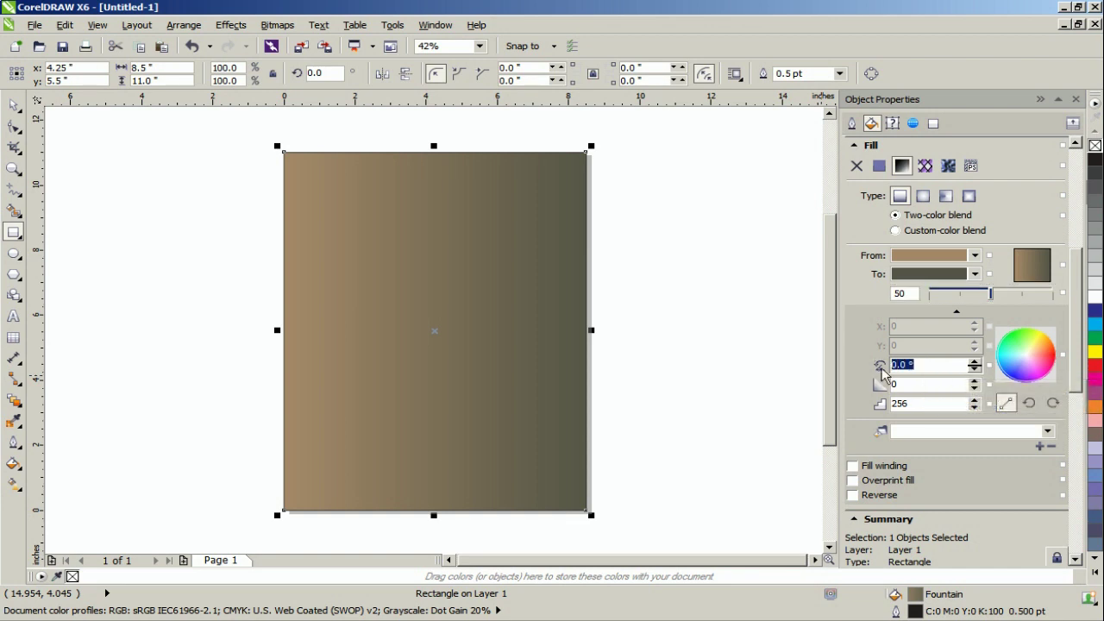
type("-135")
key("Return")
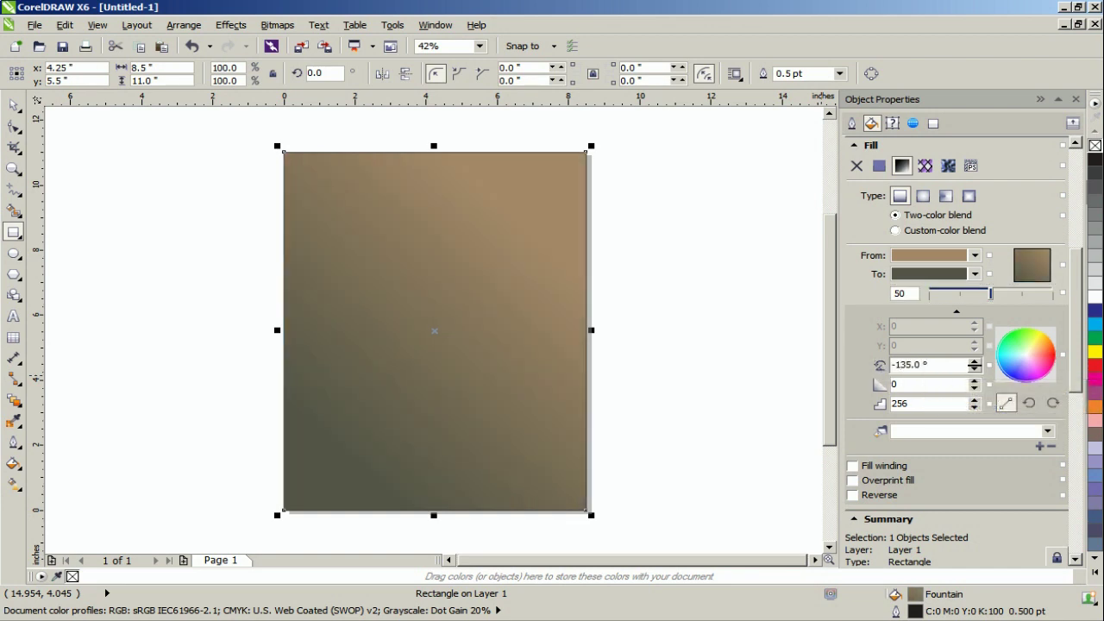
key("space")
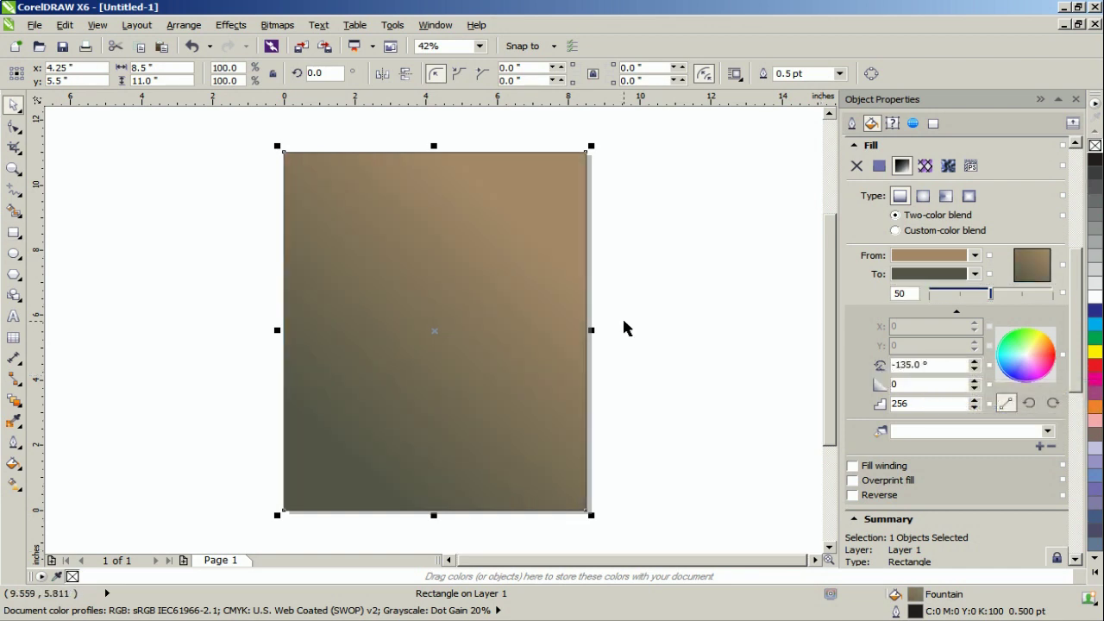
left_click(625, 327)
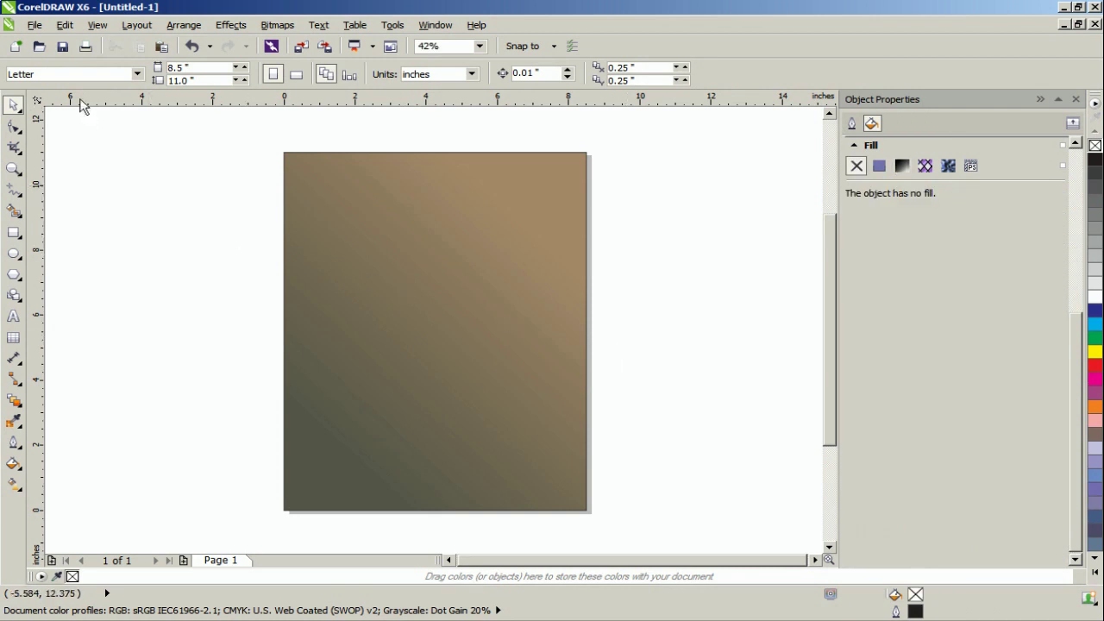
Import Crane Lower Left.cdr and position the crane at the page's lower left.
left_click(35, 25)
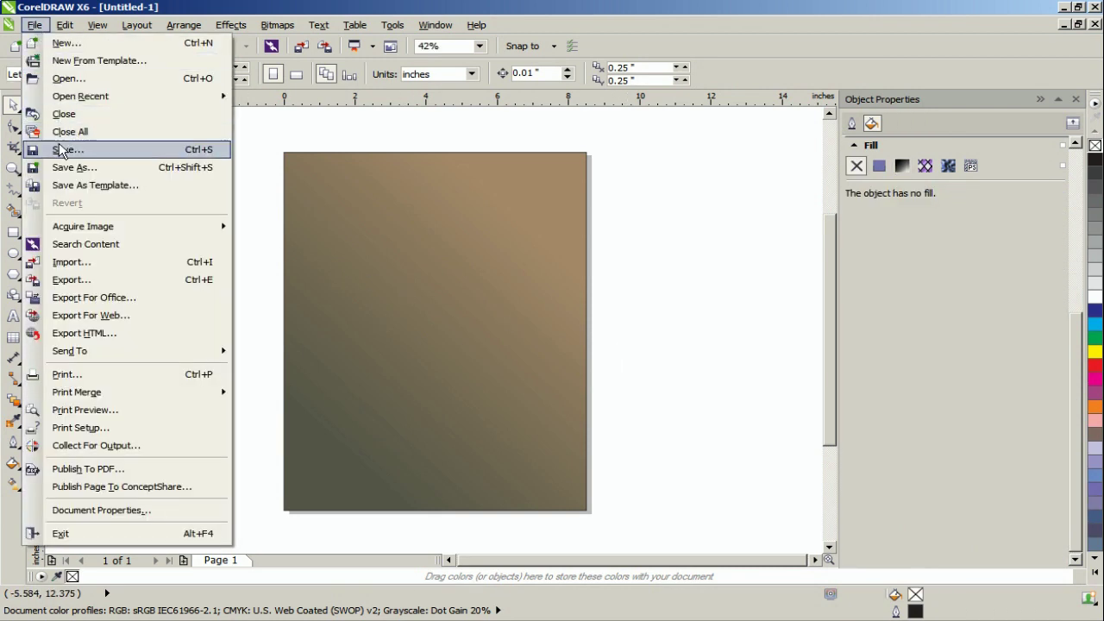
left_click(63, 262)
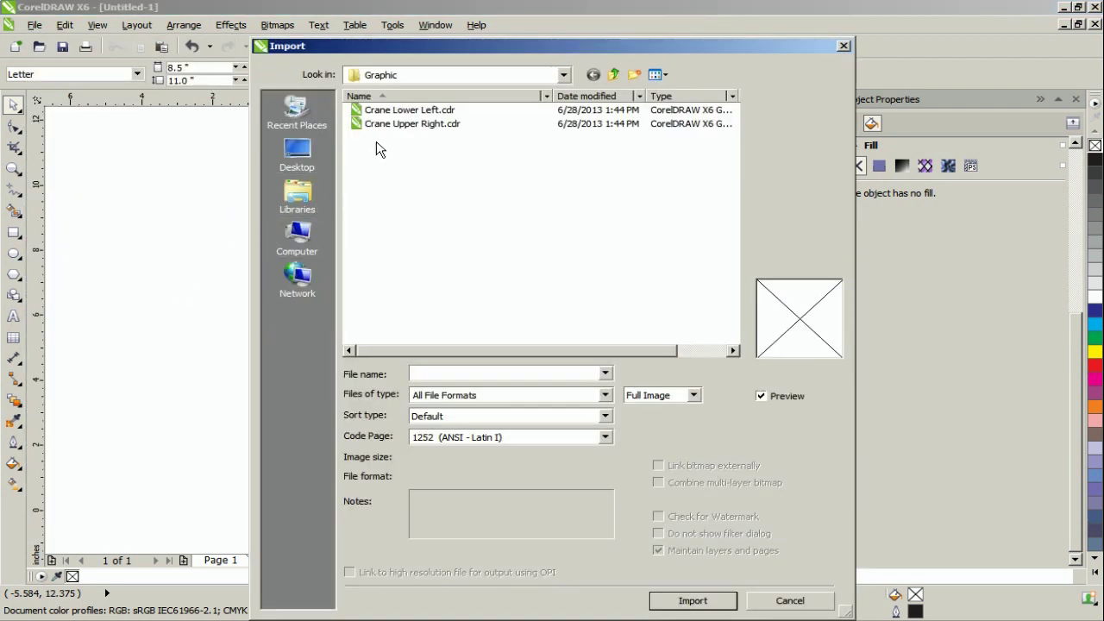
left_click(401, 112)
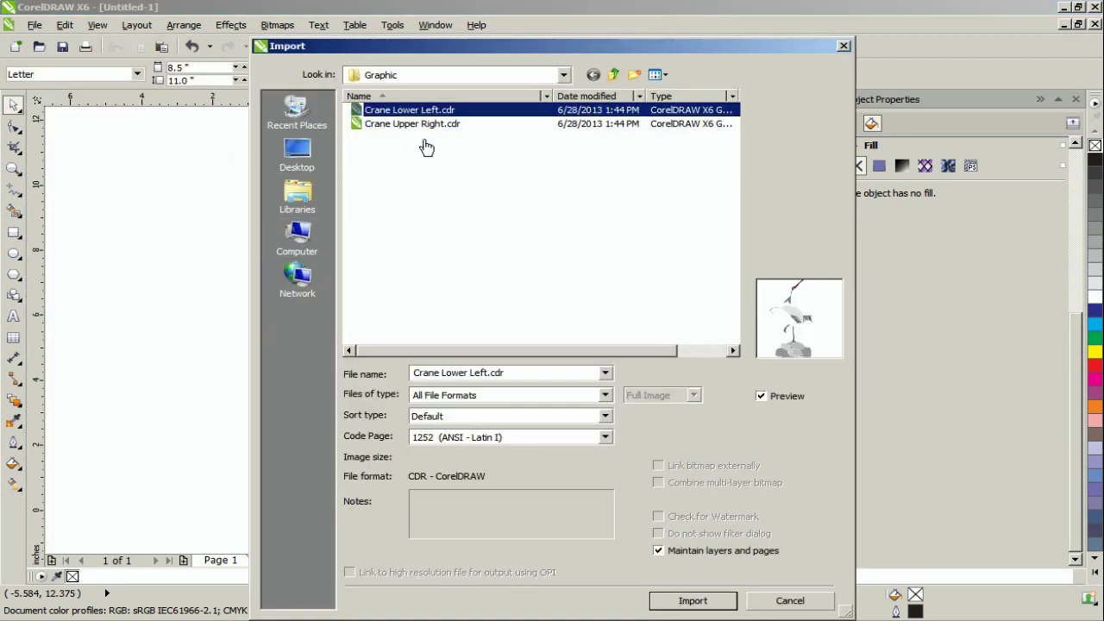
key("Return")
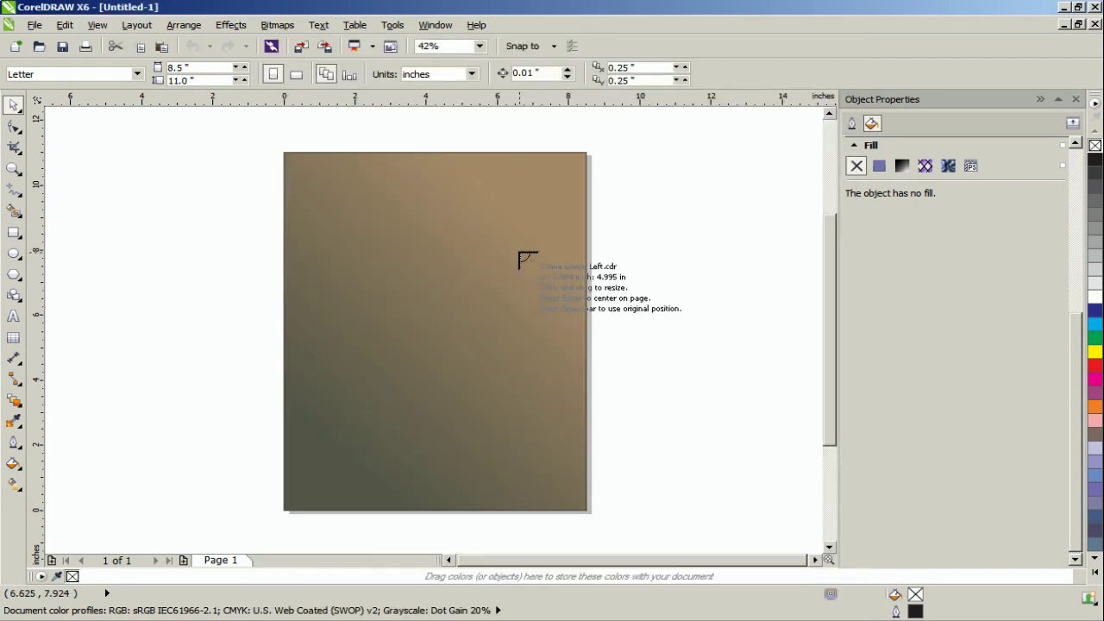
left_click(309, 364)
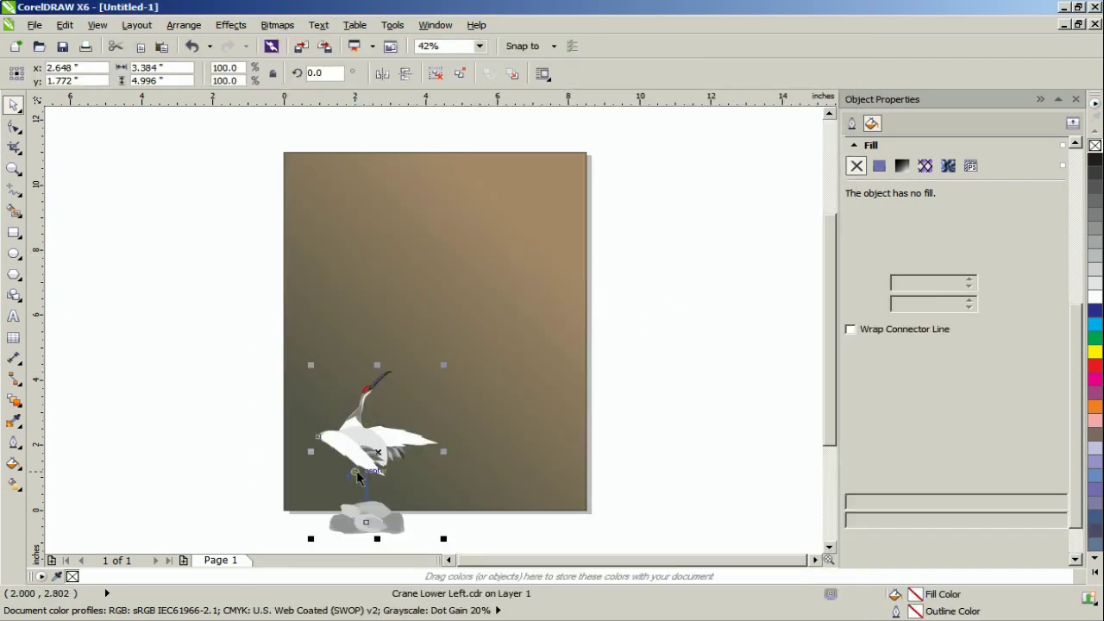
left_click_drag(343, 435, 336, 419)
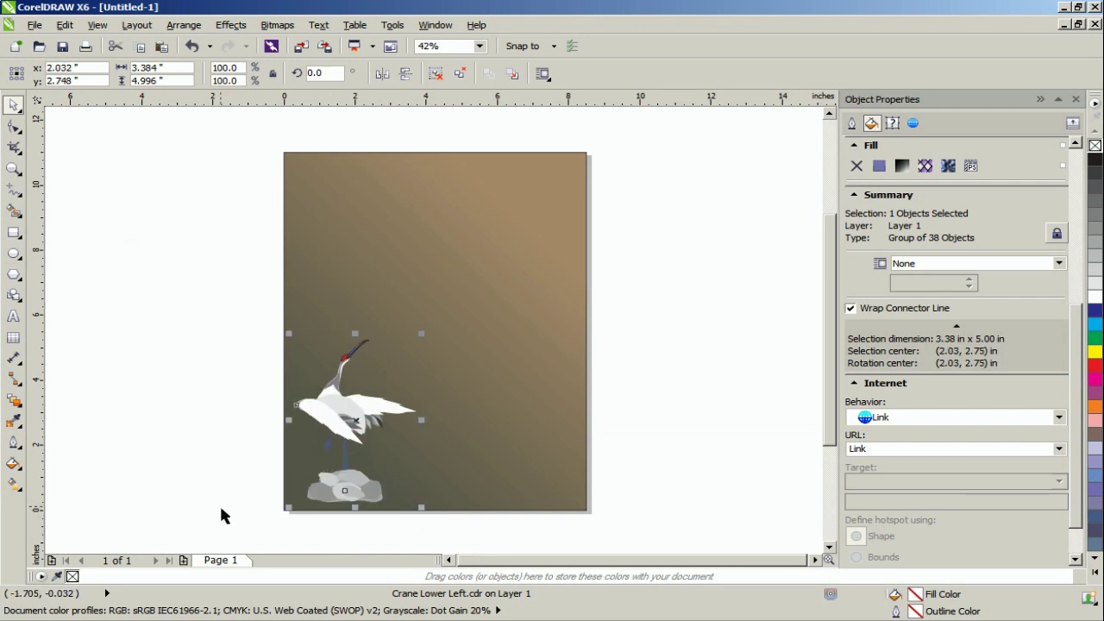
Import Crane Upper Right.cdr and move the flying crane toward the top-right corner.
left_click(34, 26)
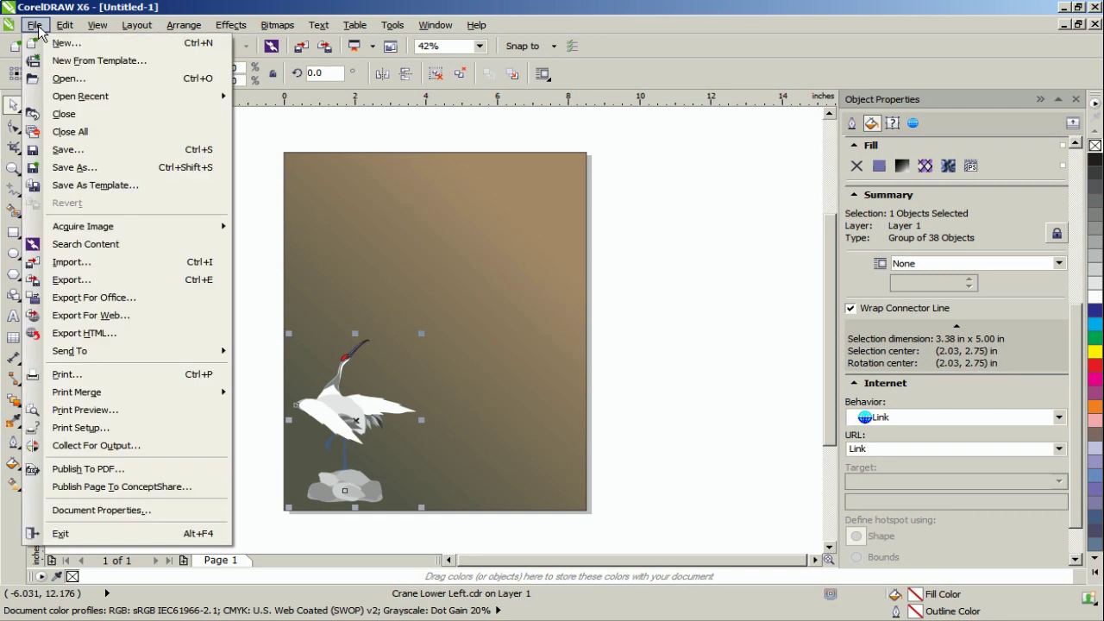
left_click(92, 261)
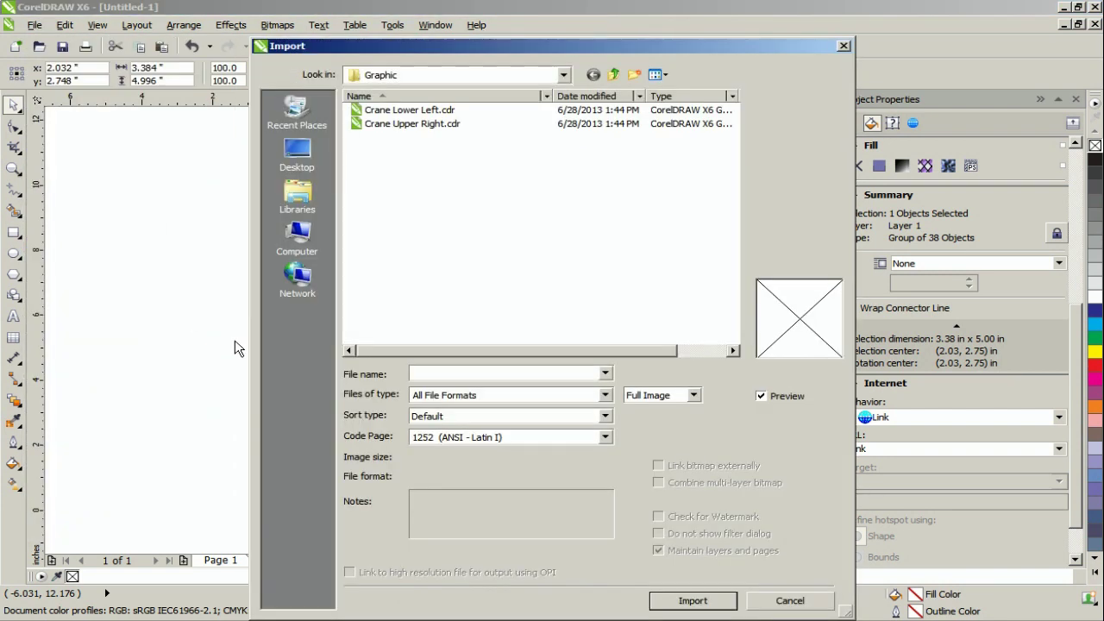
left_click(417, 125)
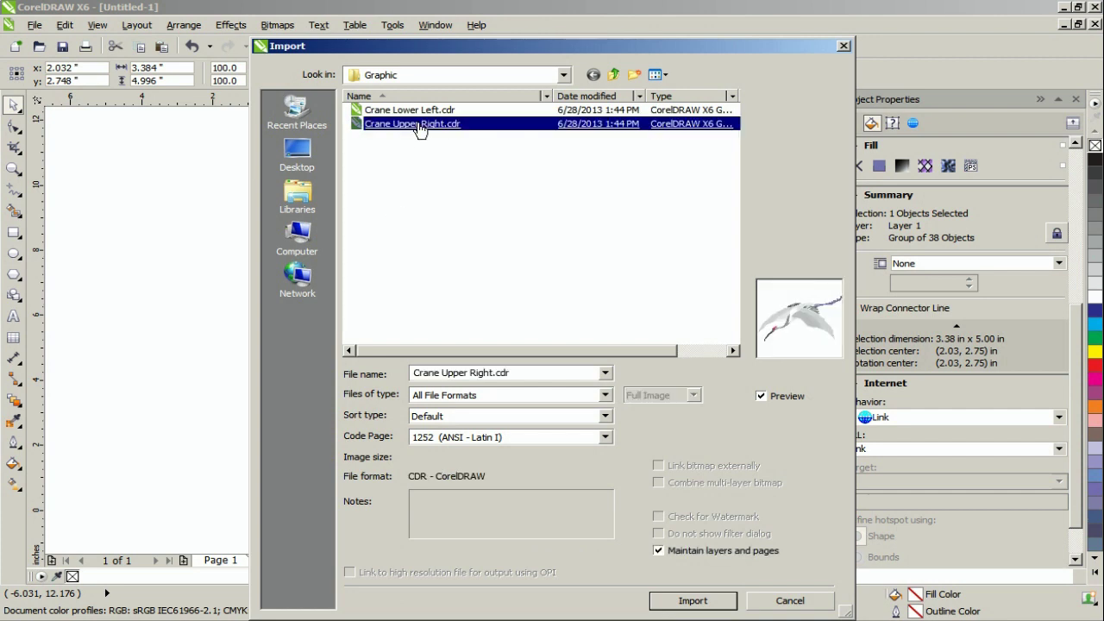
key("Return")
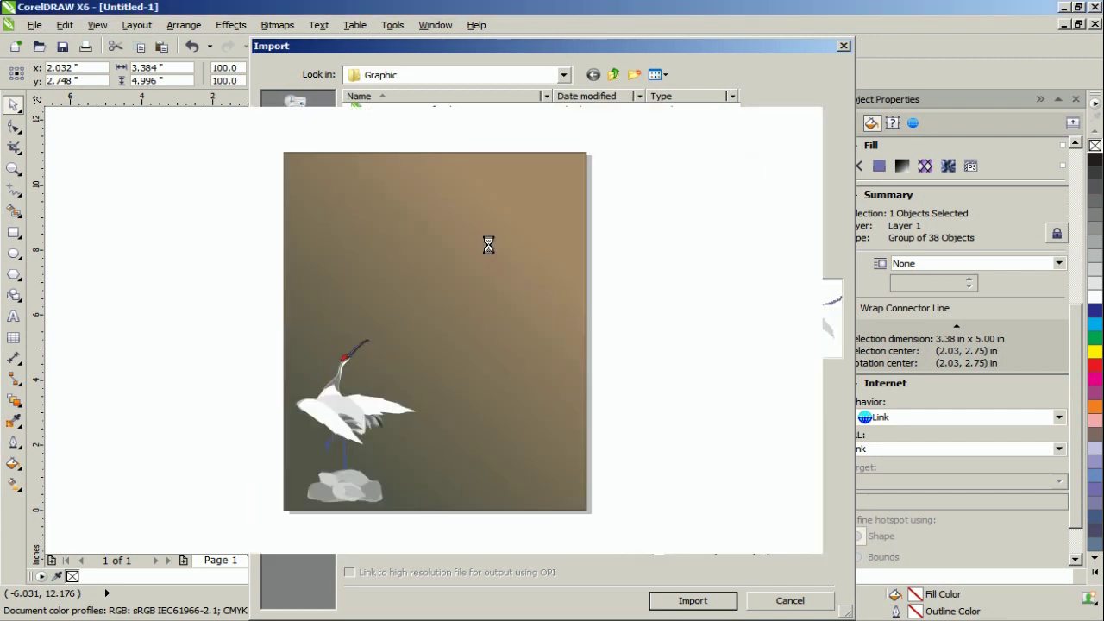
left_click(379, 201)
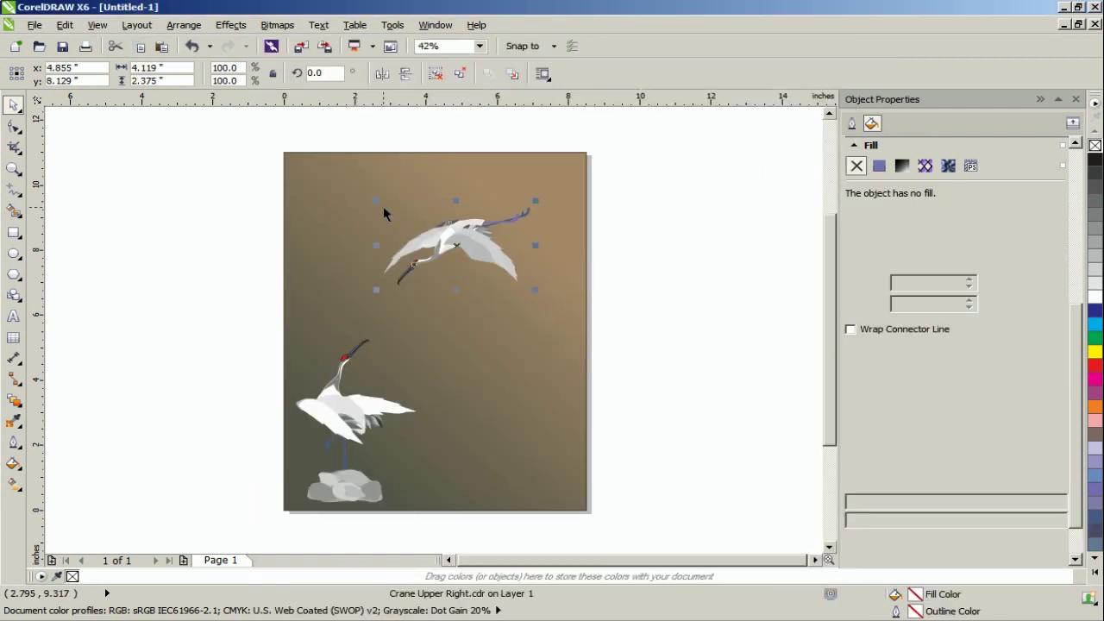
left_click_drag(473, 231, 501, 205)
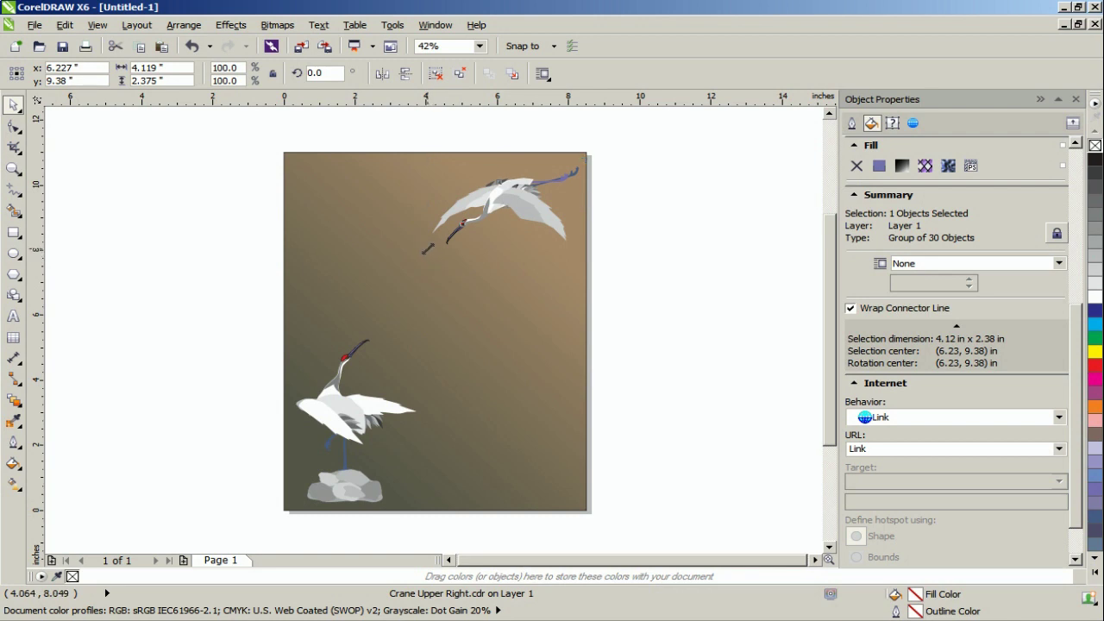
Scale the flying crane down to 66.4%.
left_click_drag(424, 248, 474, 223)
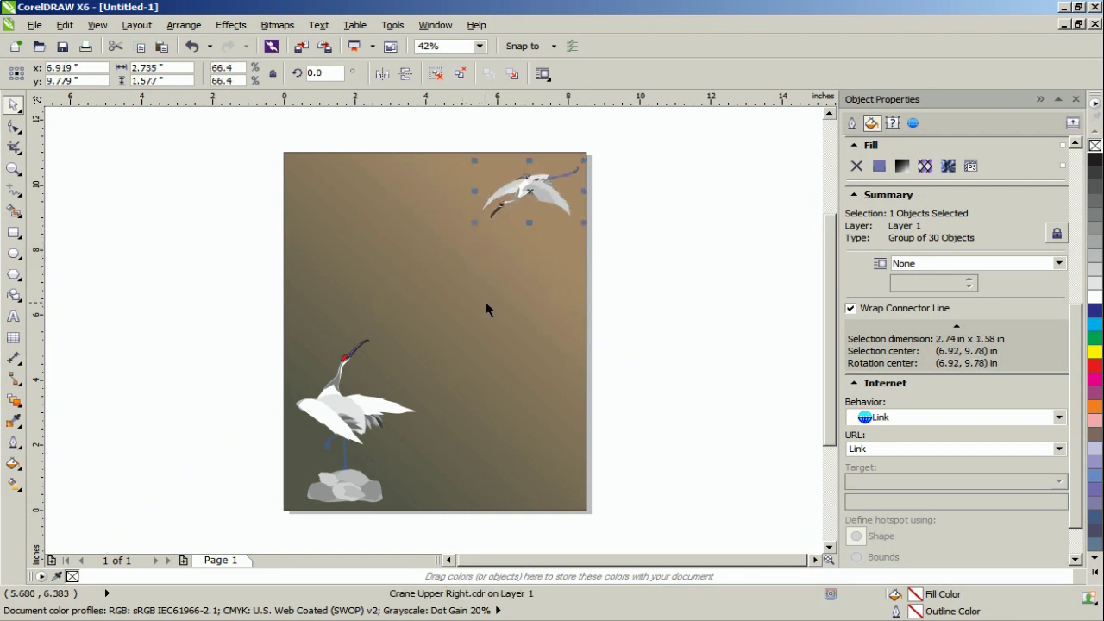
left_click(485, 303)
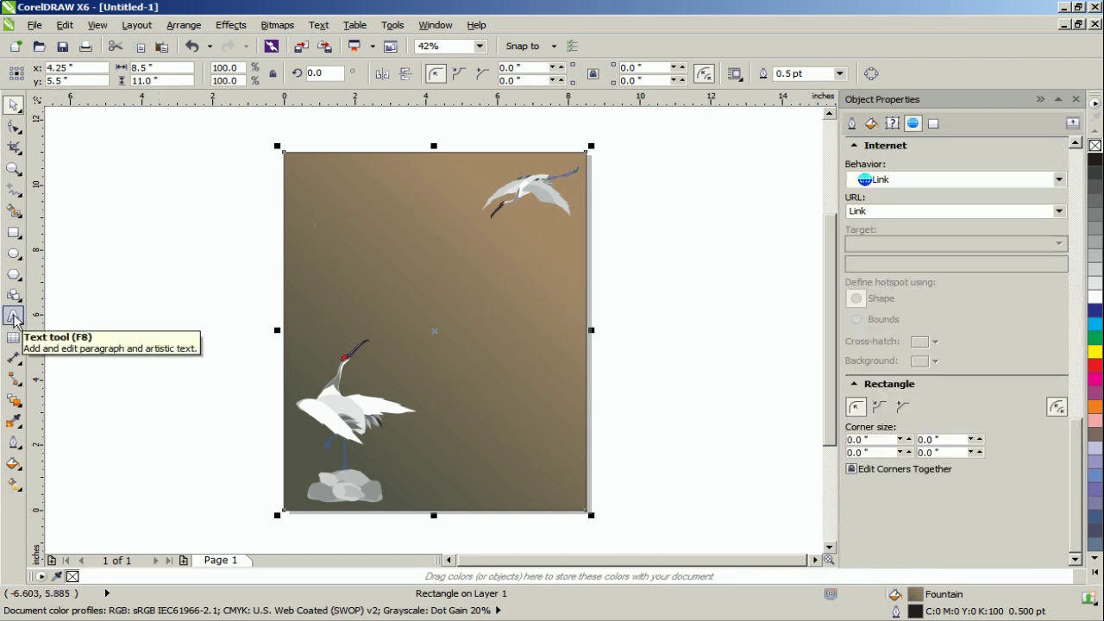
left_click(14, 318)
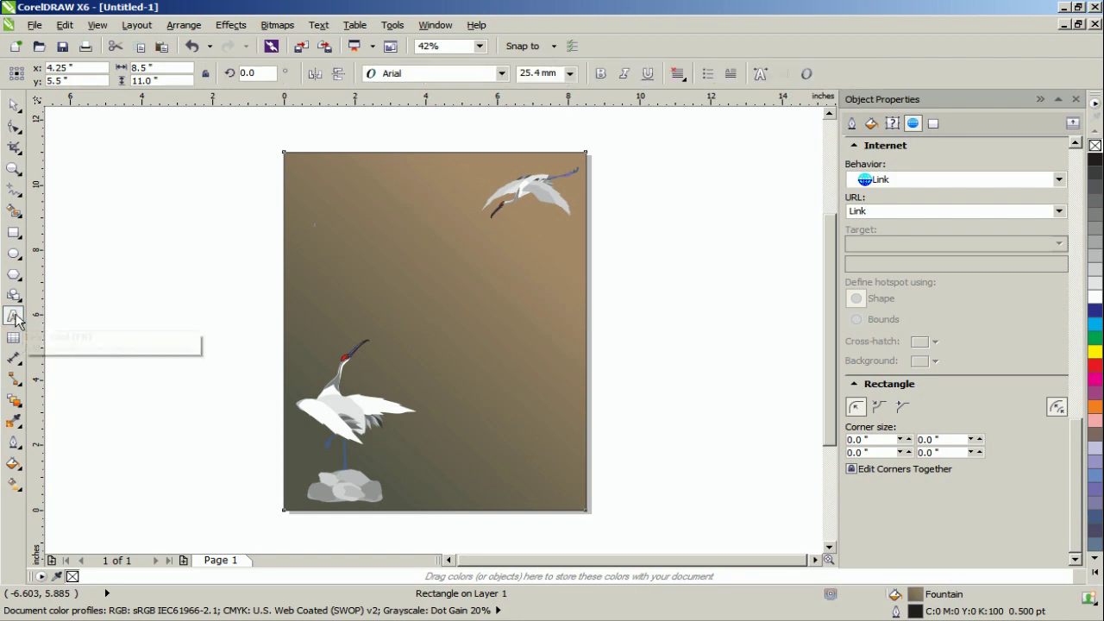
Type the title 'Hope' near the top left and set its font to Smudger LET.
left_click(328, 198)
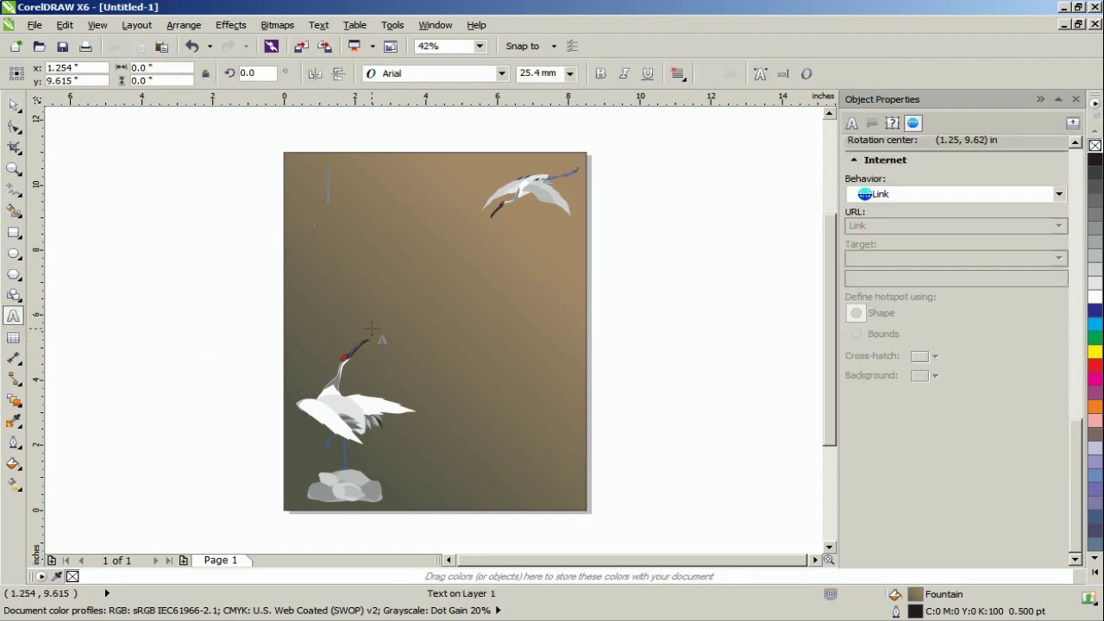
type("Hope")
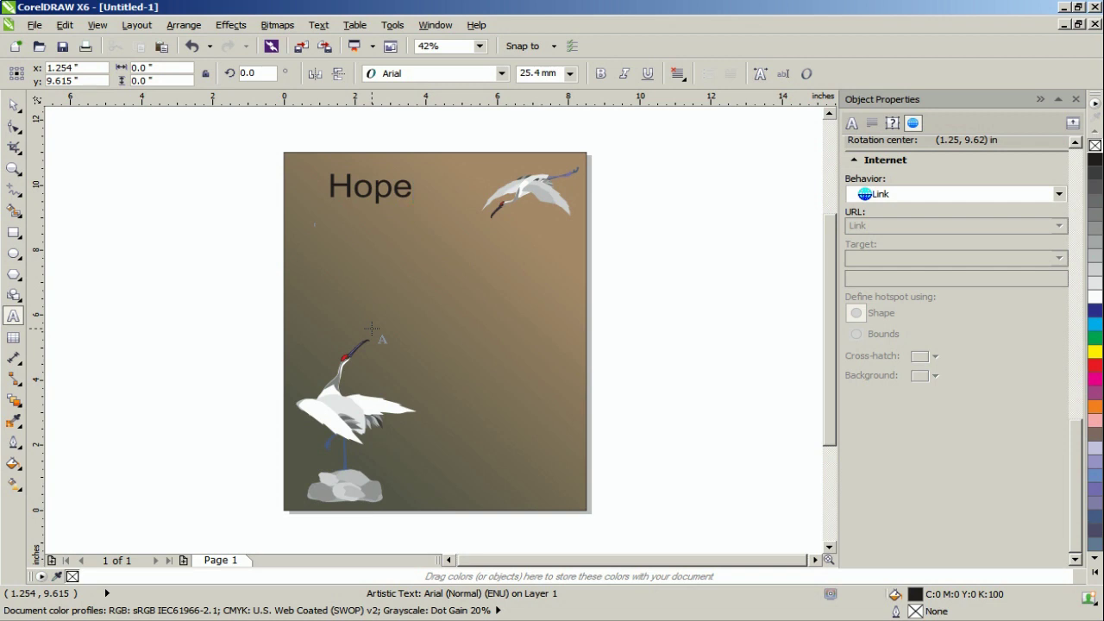
key("Escape")
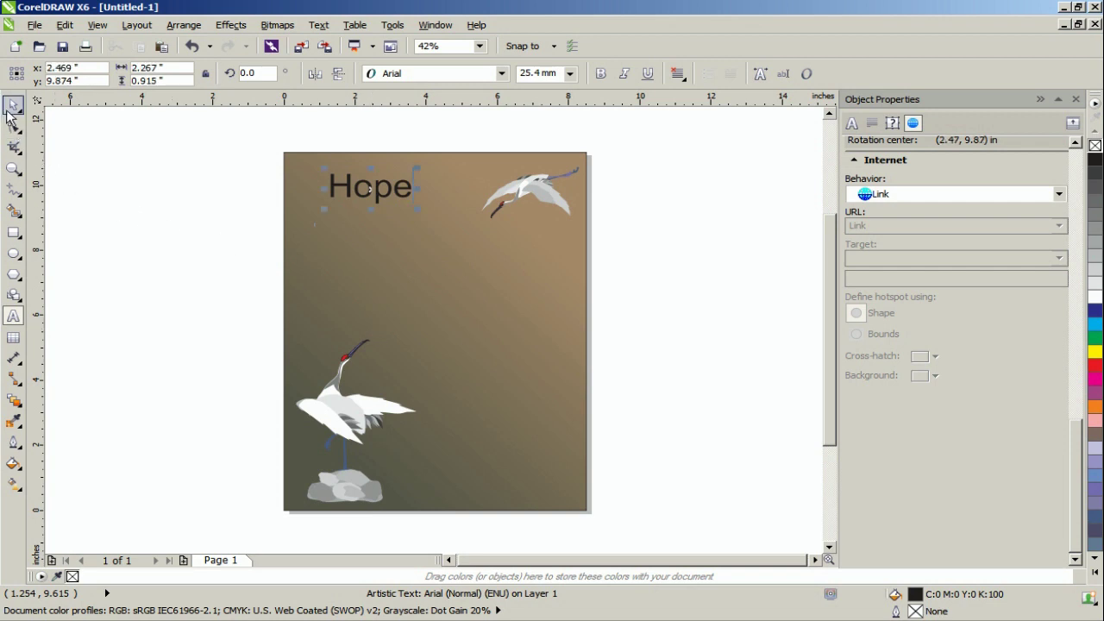
left_click(8, 105)
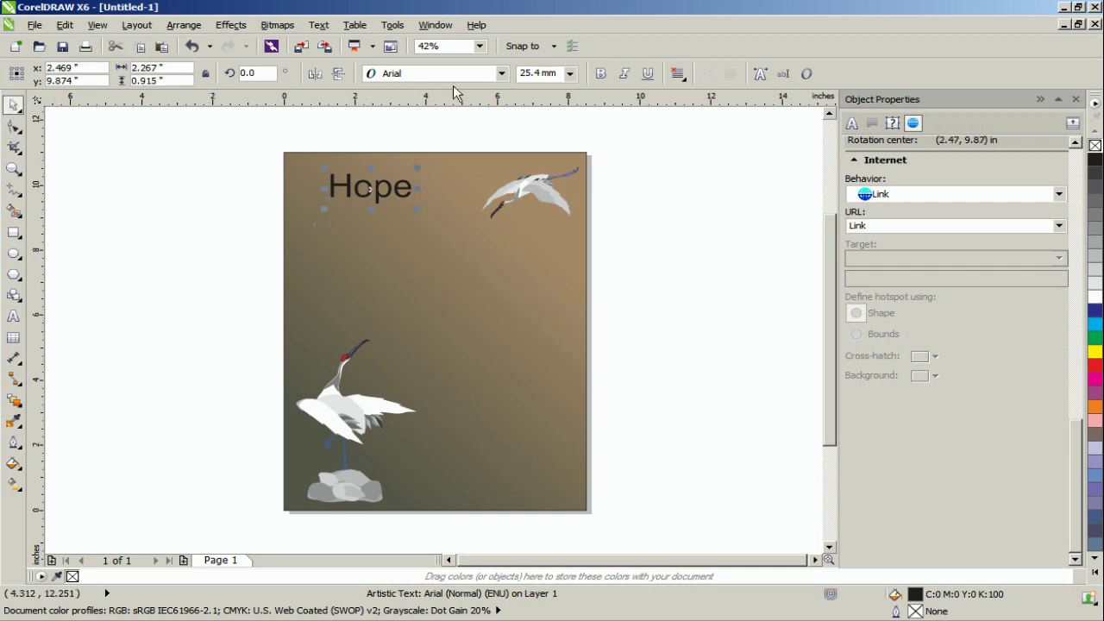
left_click(457, 76)
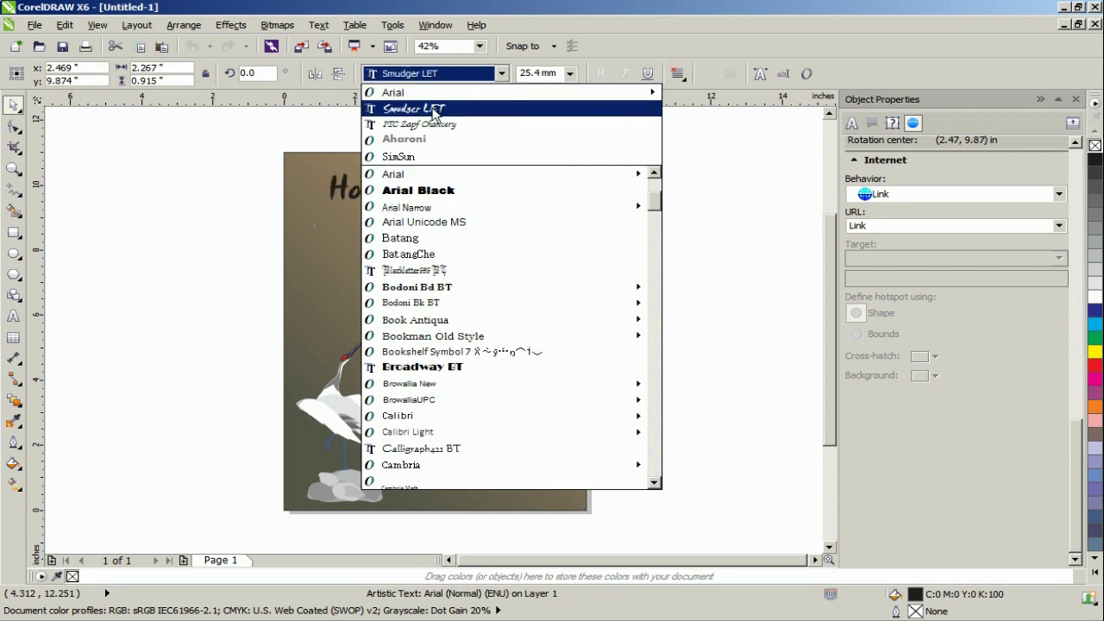
left_click(432, 109)
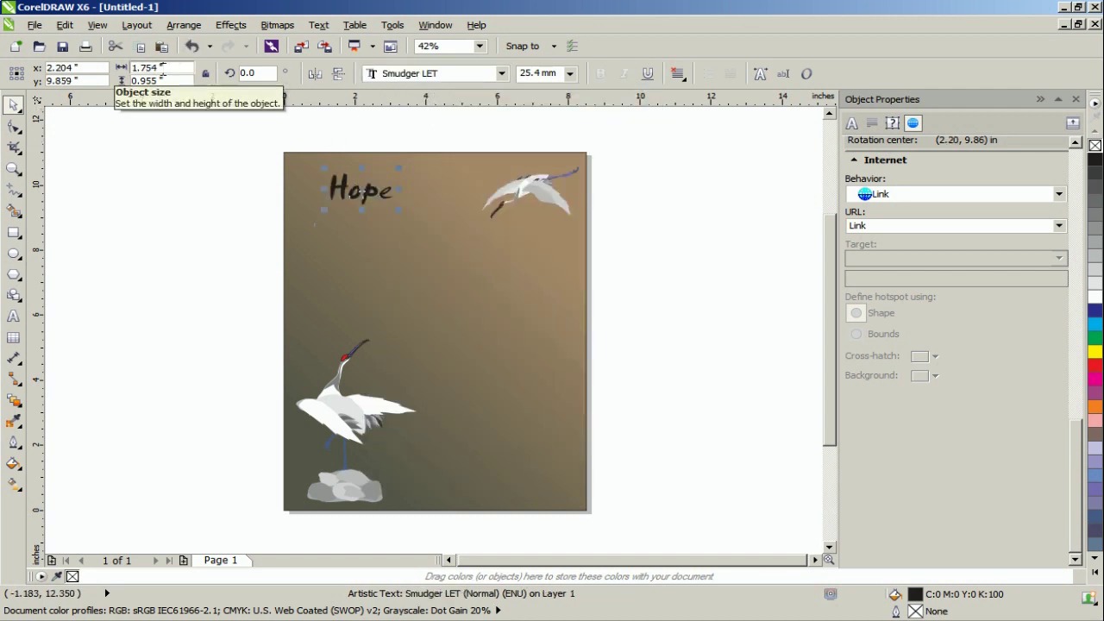
Resize the Hope title to 3.5 x 2 inches and nudge it into place.
left_click(161, 70)
type("3.5")
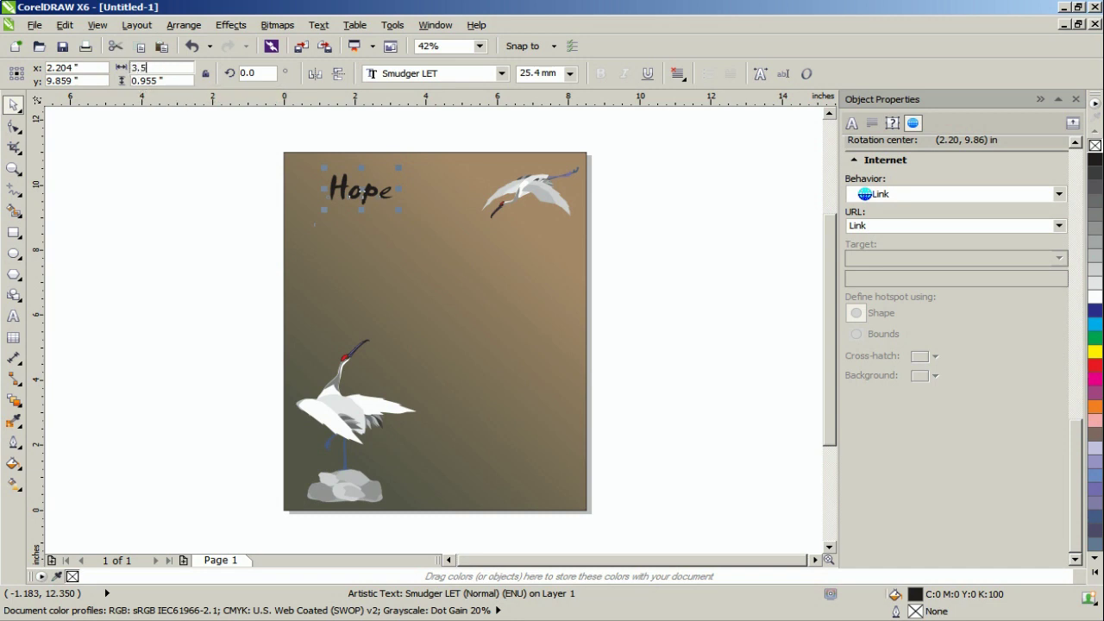
key("Tab")
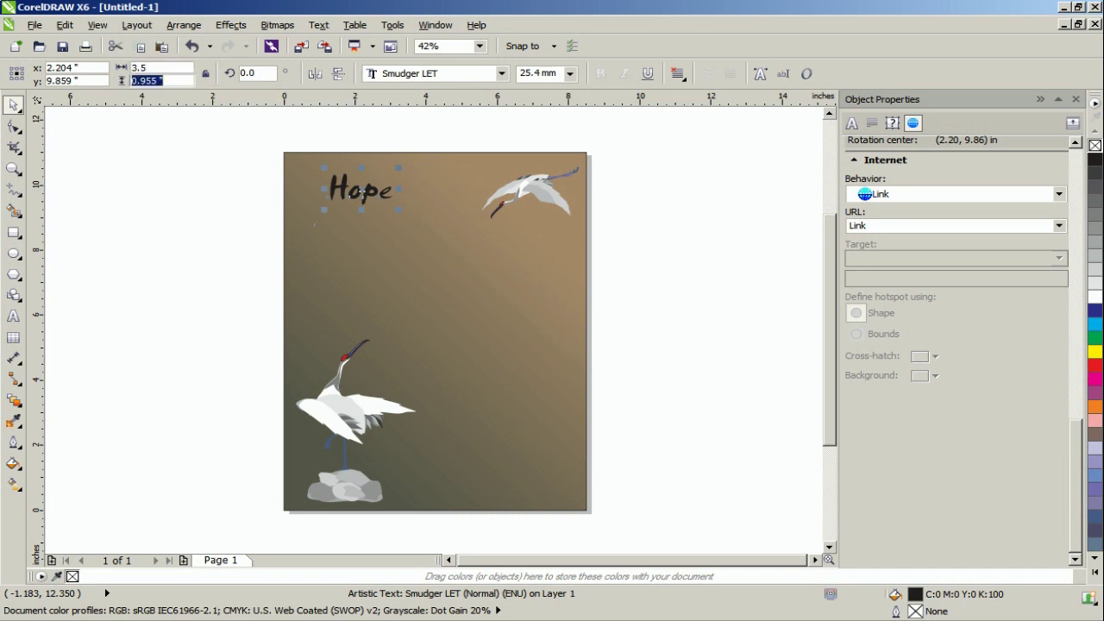
type("2")
key("Return")
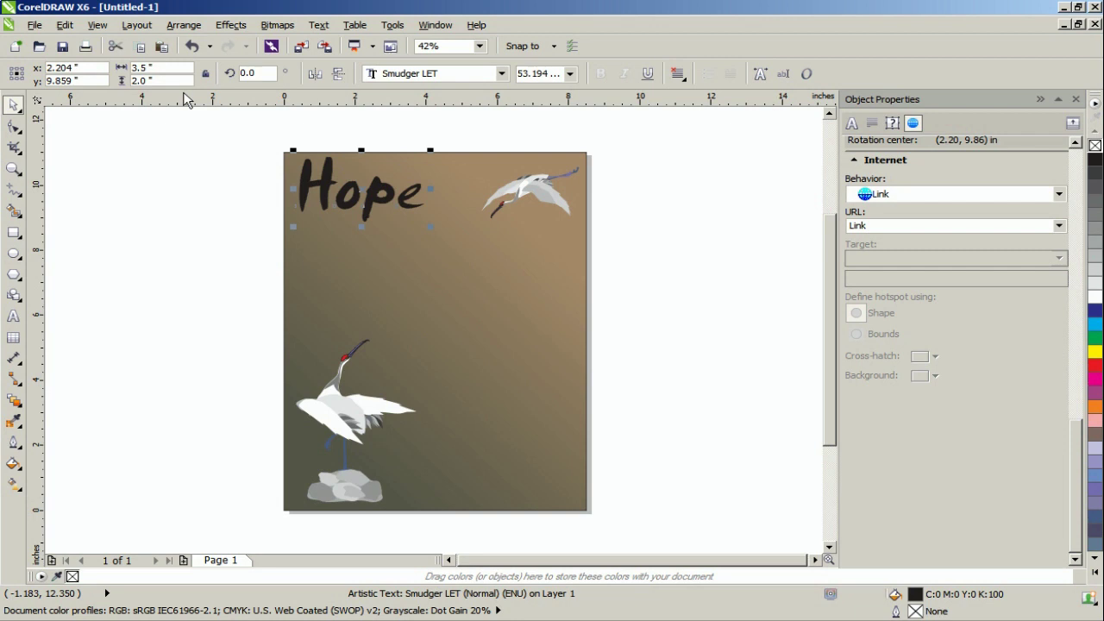
left_click_drag(363, 189, 368, 207)
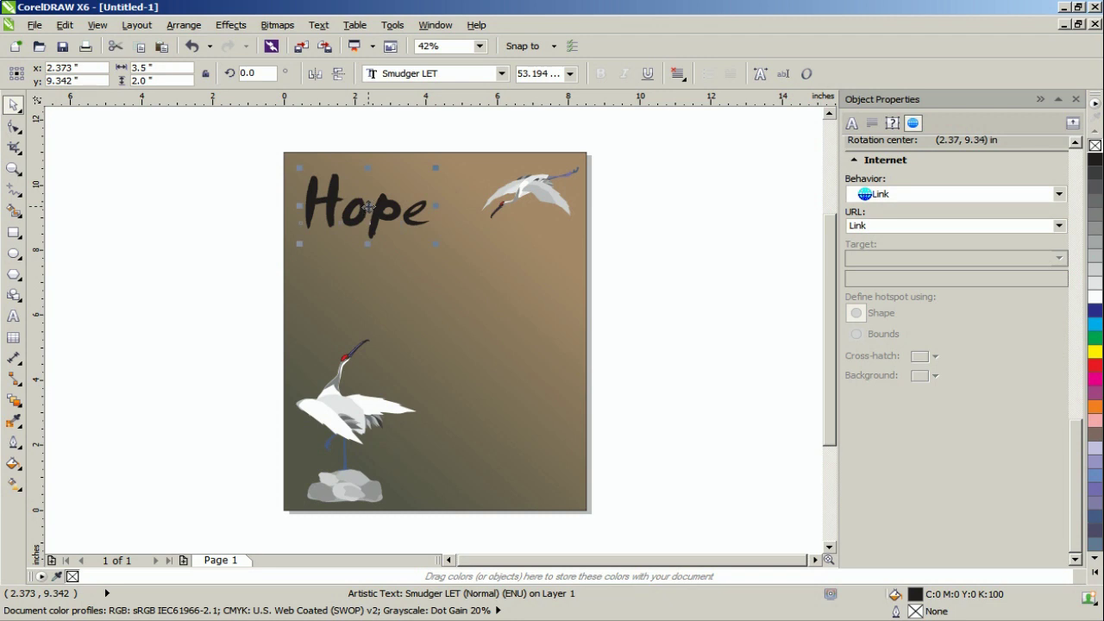
left_click(676, 384)
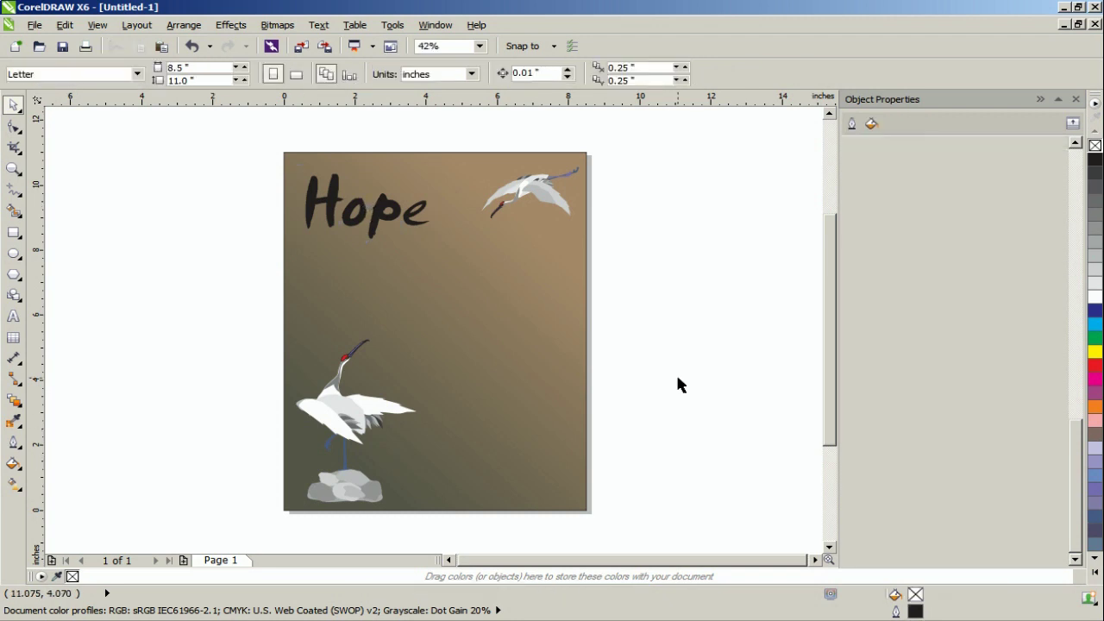
left_click(401, 212)
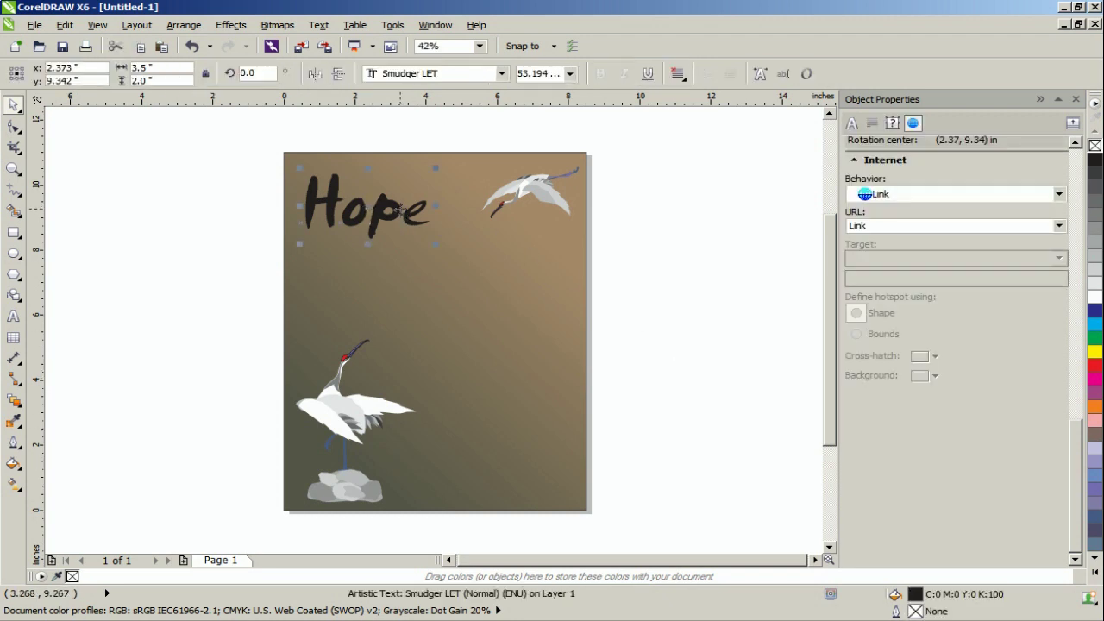
Add a 2-step outside contour around Hope with a 0.05-inch offset.
left_click(19, 405)
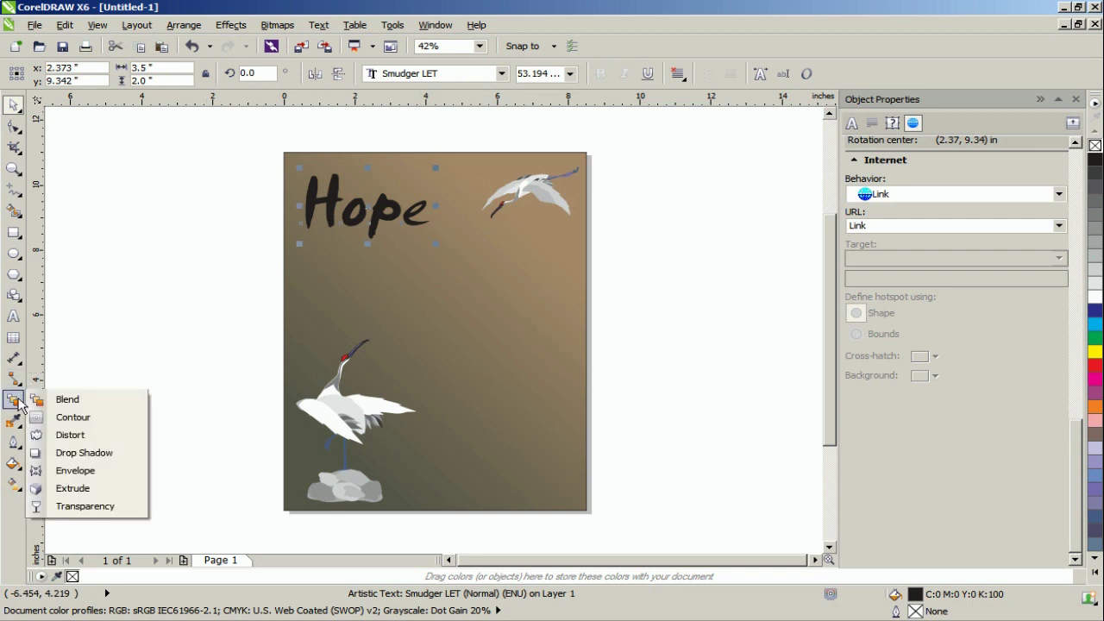
left_click(82, 417)
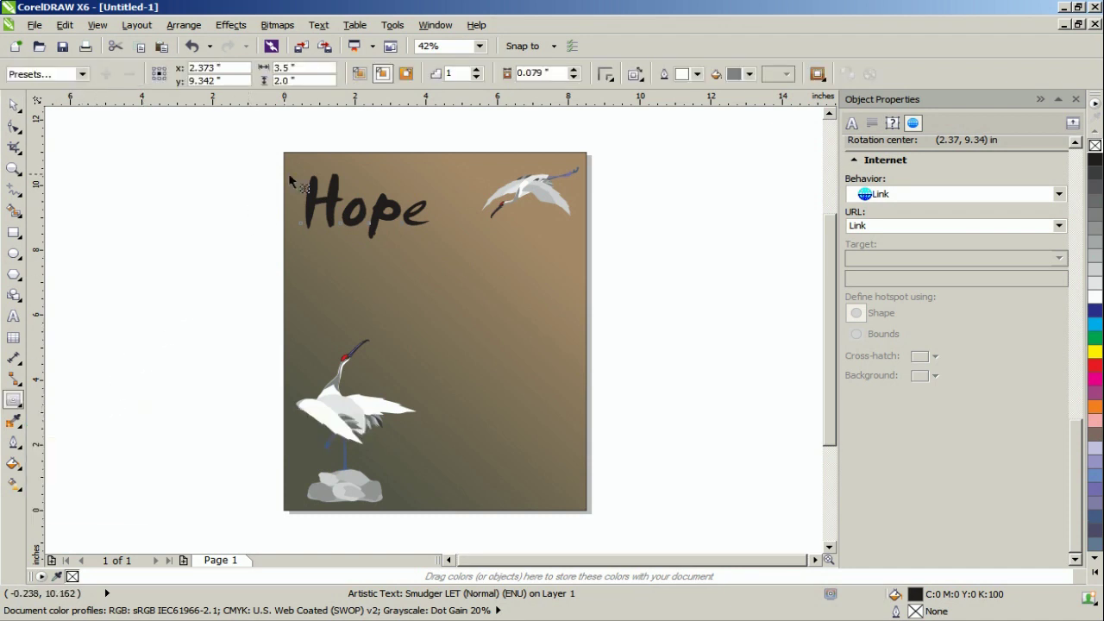
left_click(408, 75)
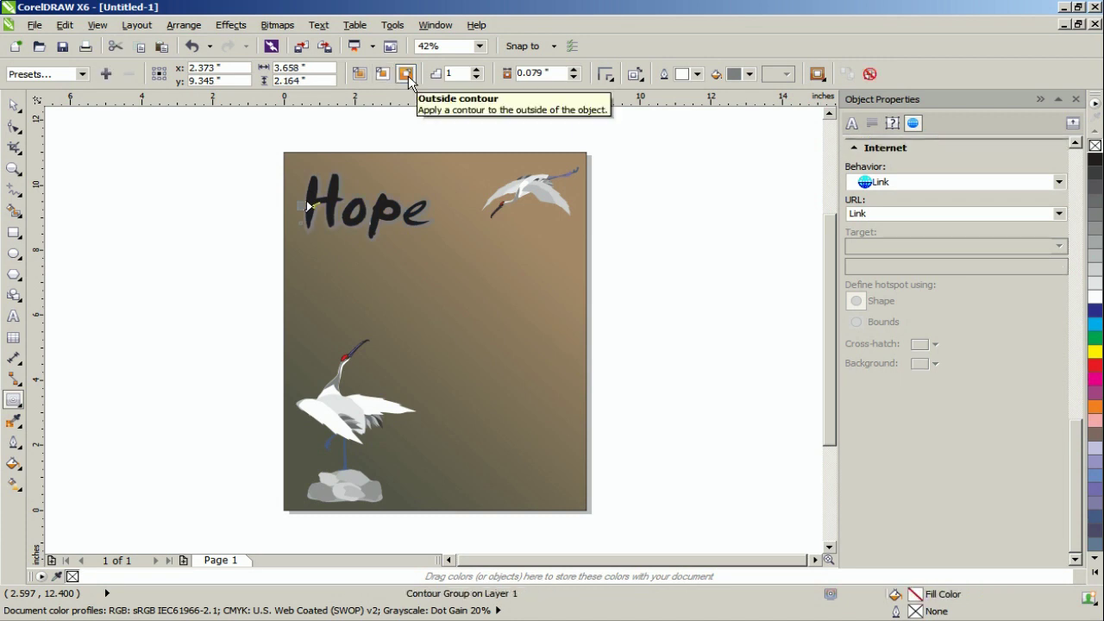
left_click(476, 70)
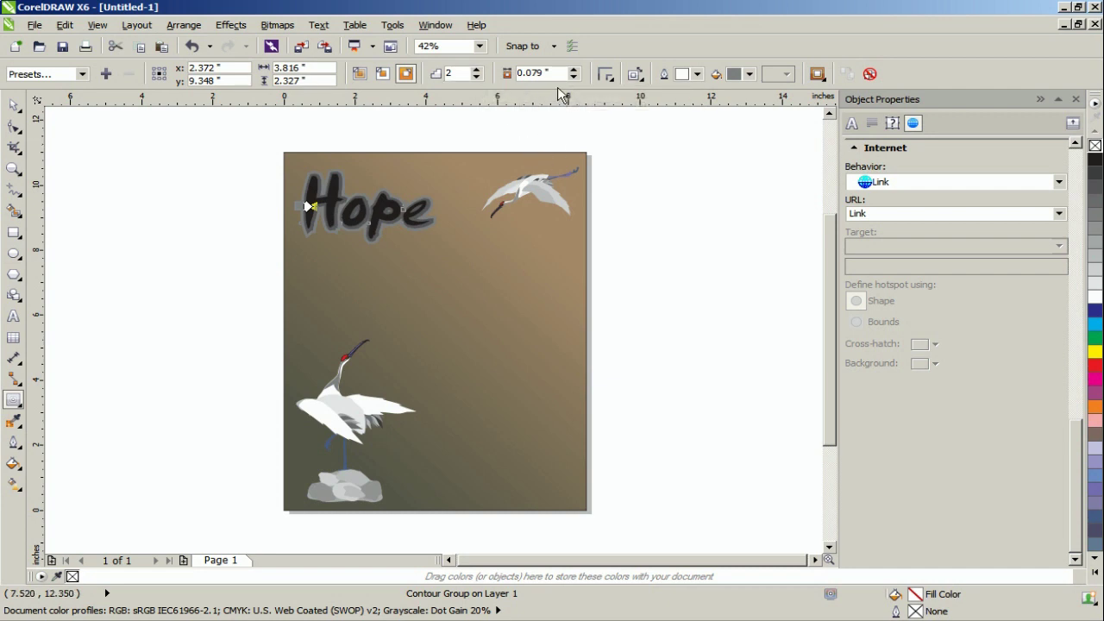
left_click(516, 74)
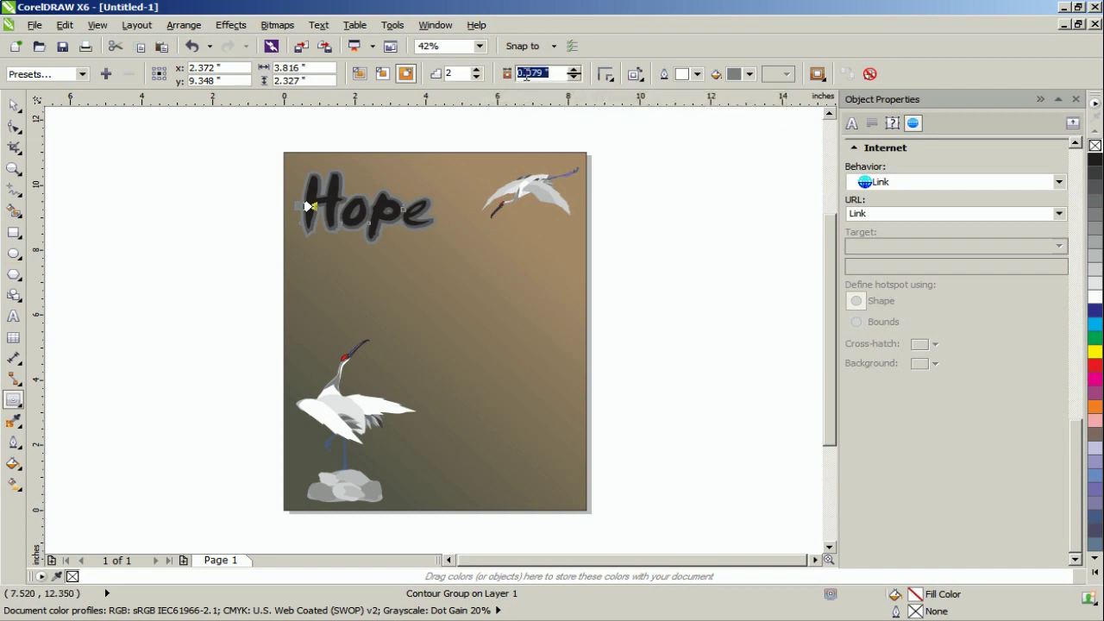
type("0.05")
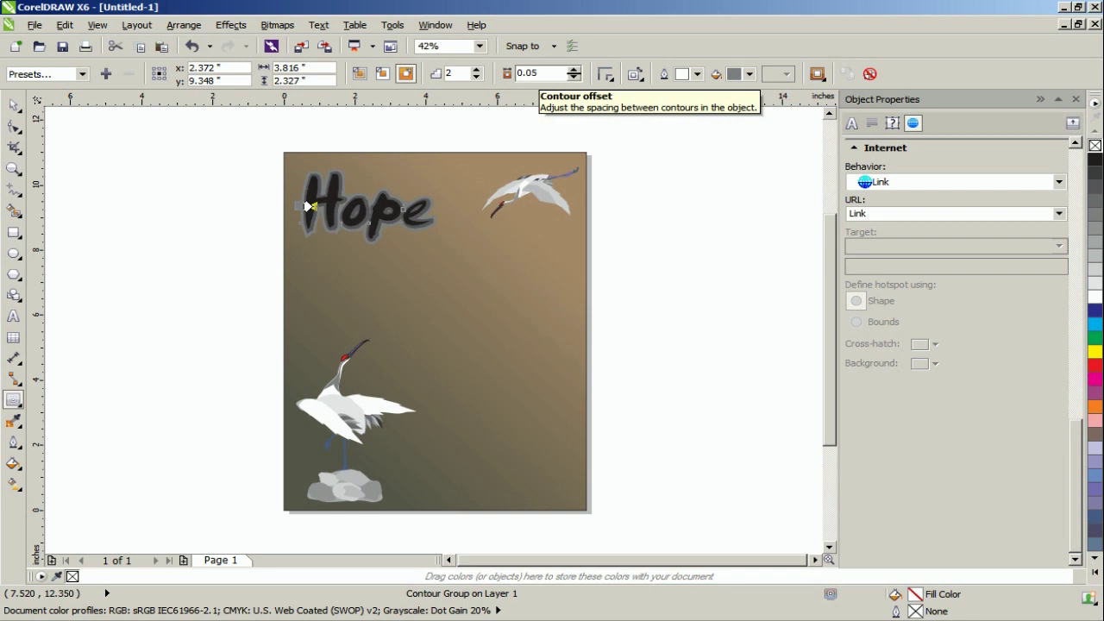
key("Return")
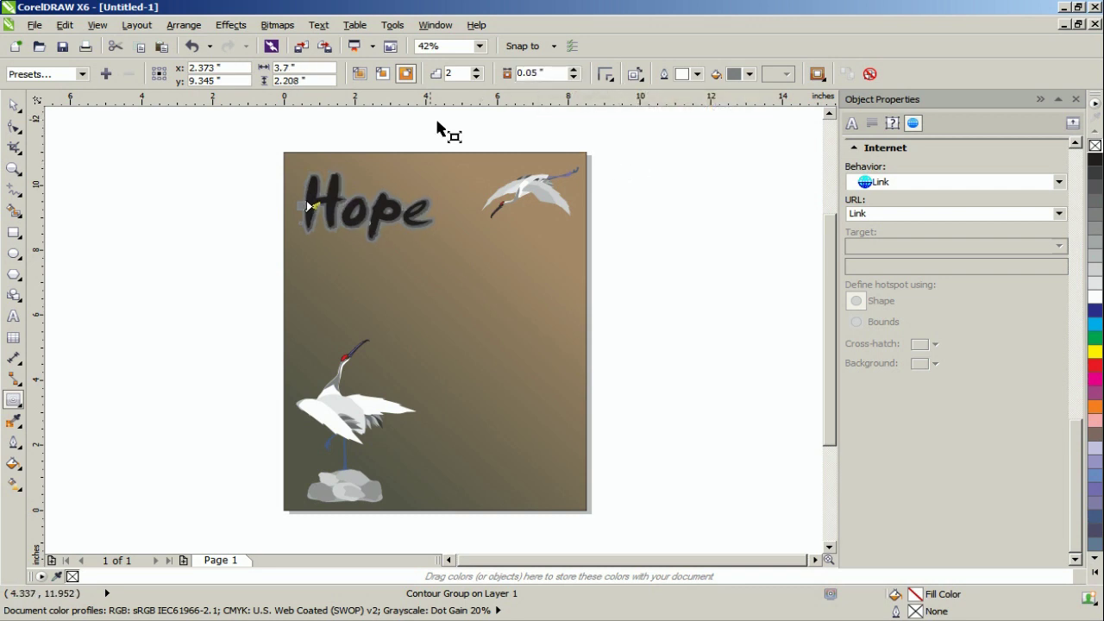
left_click(184, 24)
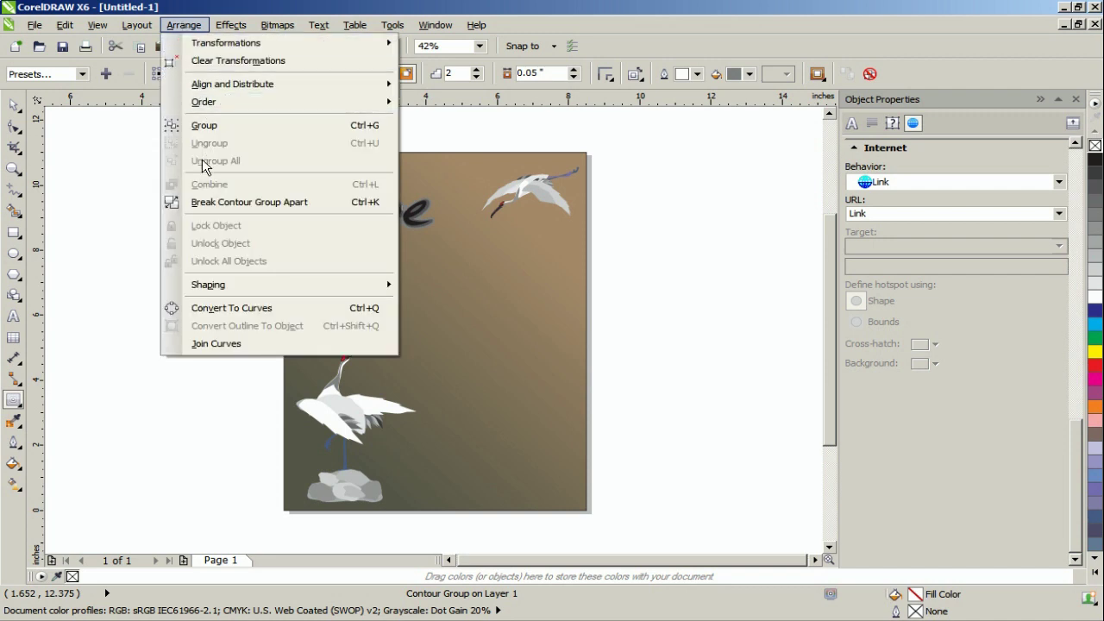
Break the Hope contour group apart and ungroup all its pieces.
left_click(203, 201)
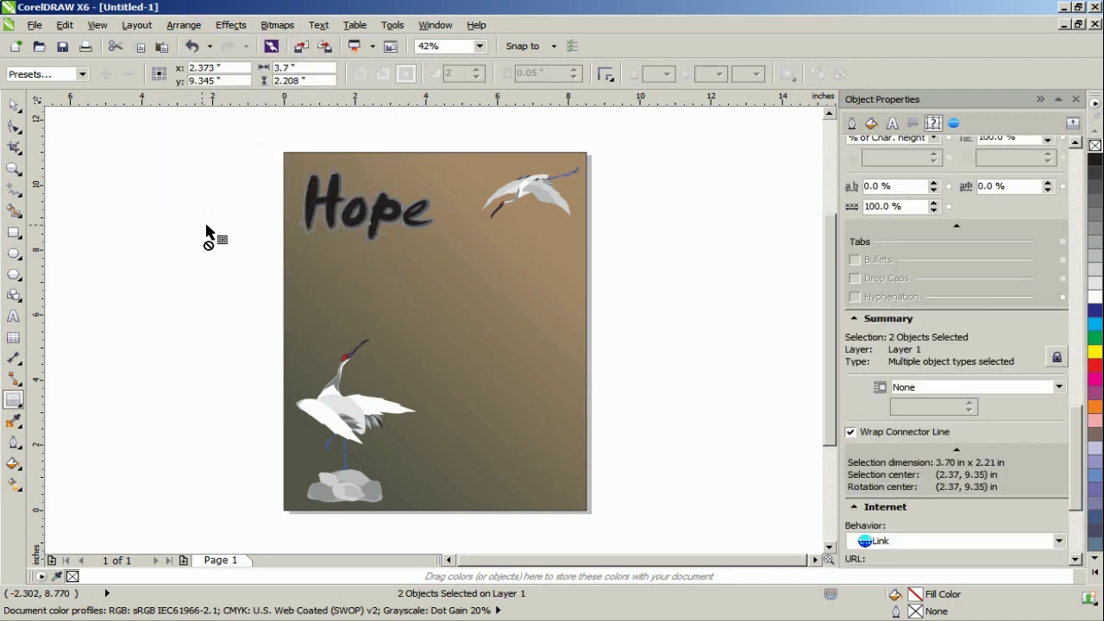
left_click(193, 26)
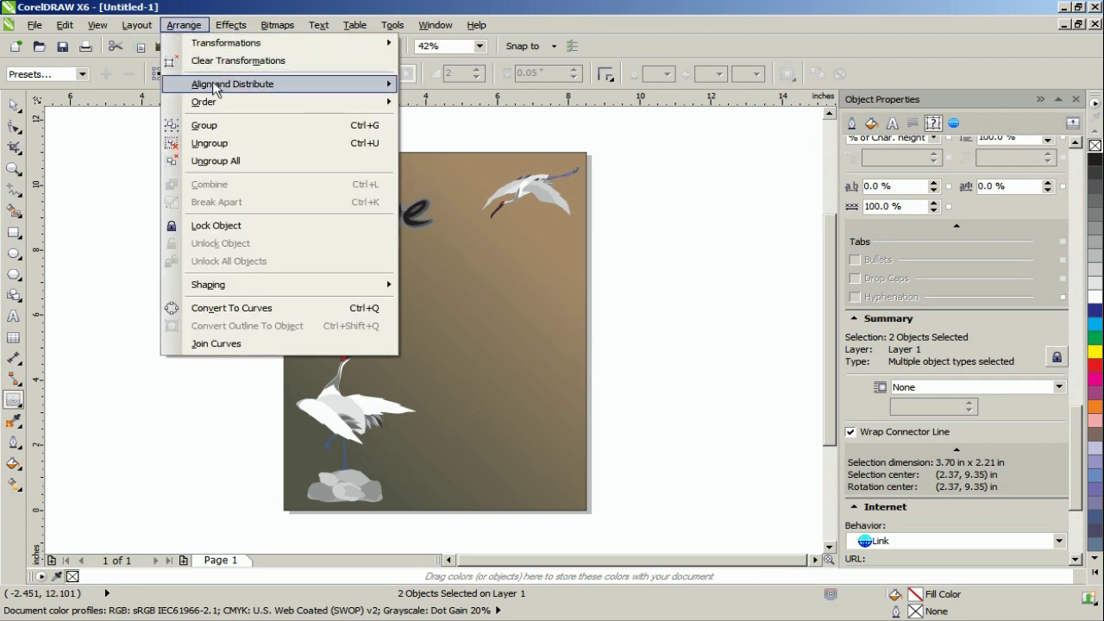
left_click(226, 163)
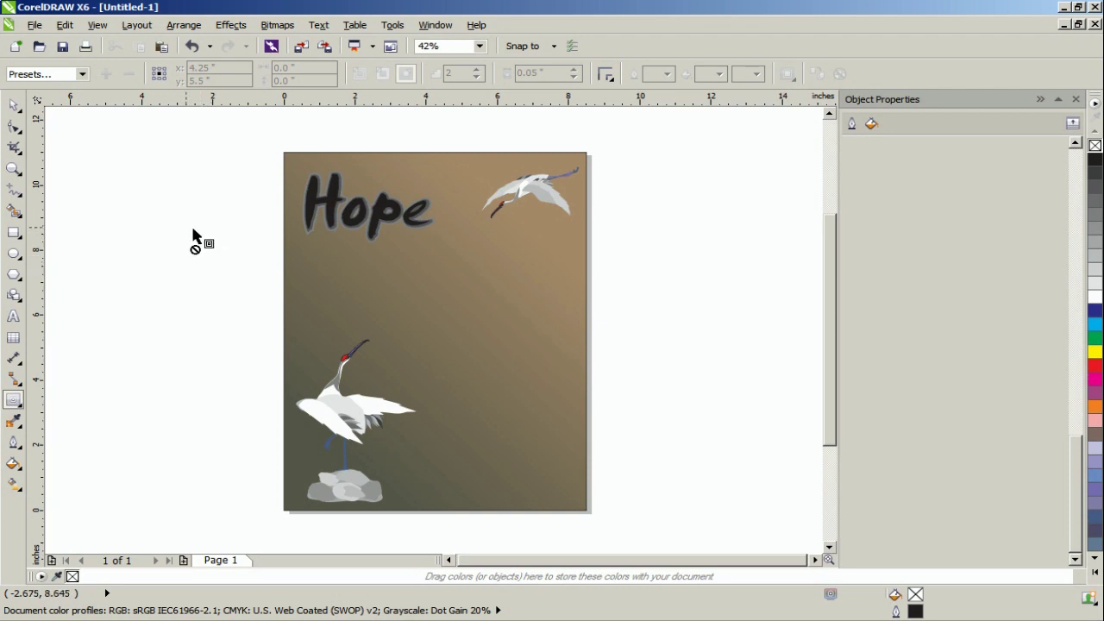
left_click(14, 169)
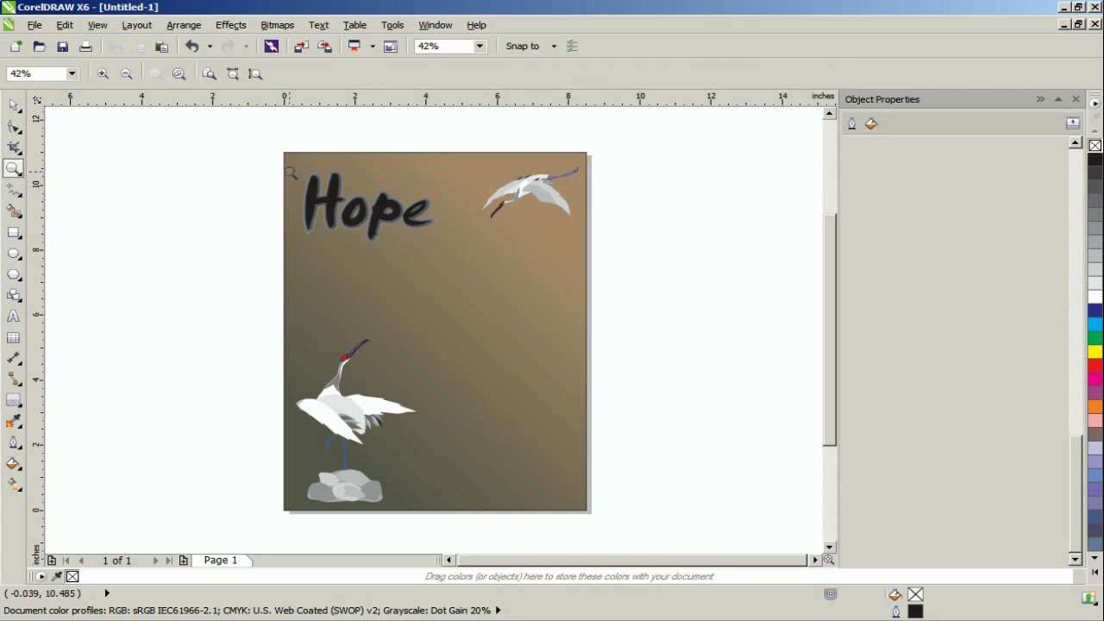
Fill the inner contour ring around Hope white and the outer ring 70% grey.
left_click_drag(308, 184, 350, 190)
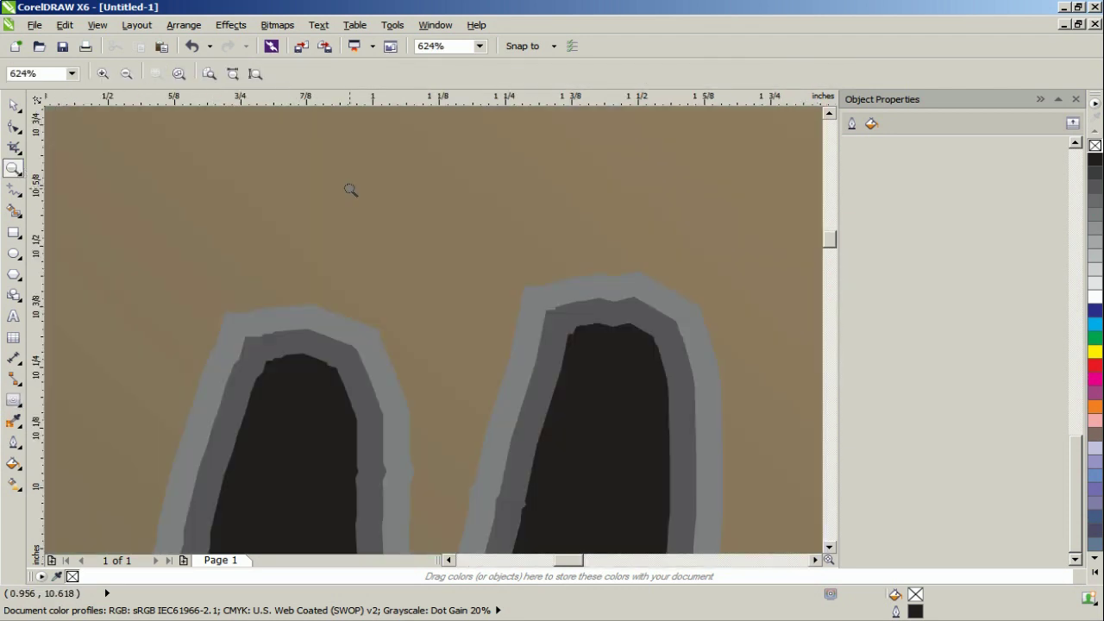
left_click(13, 104)
left_click(600, 314)
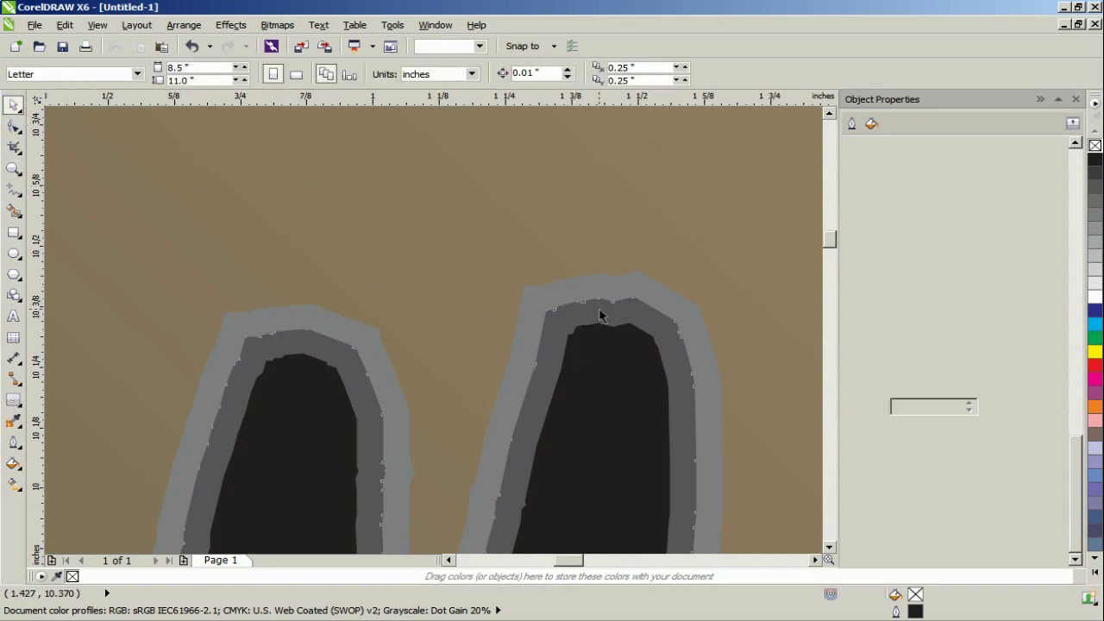
left_click(1095, 298)
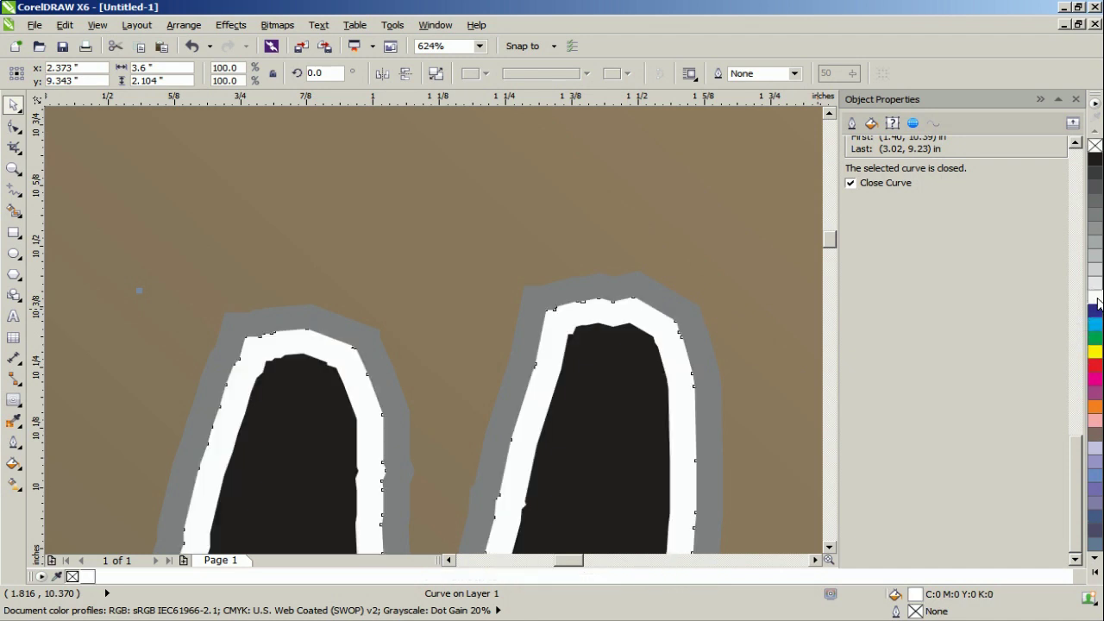
left_click(704, 340)
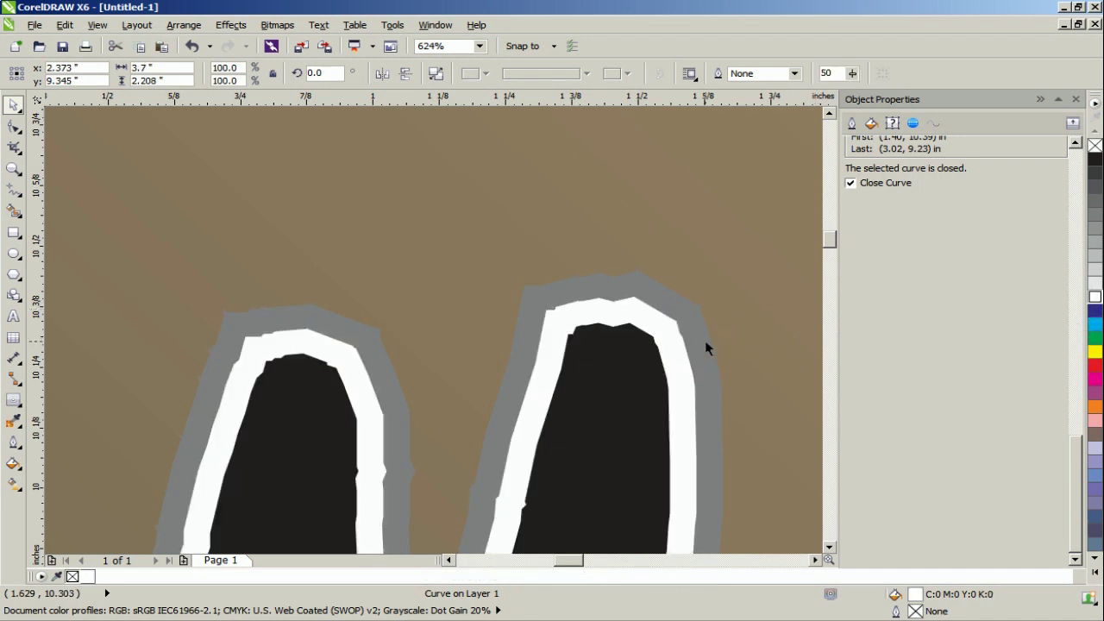
left_click(1095, 201)
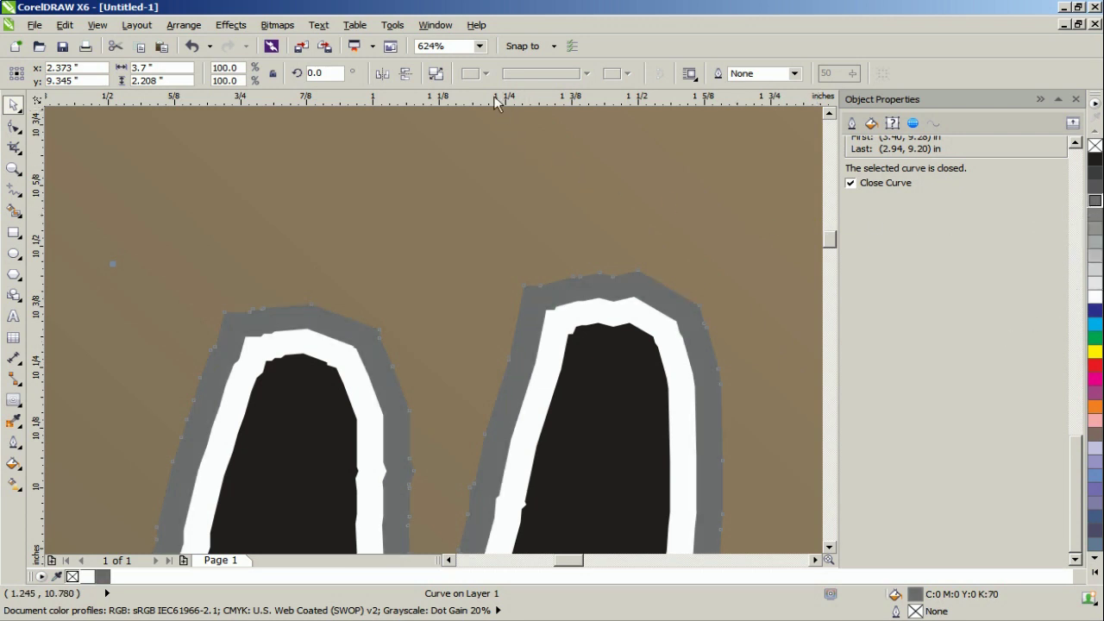
left_click(477, 45)
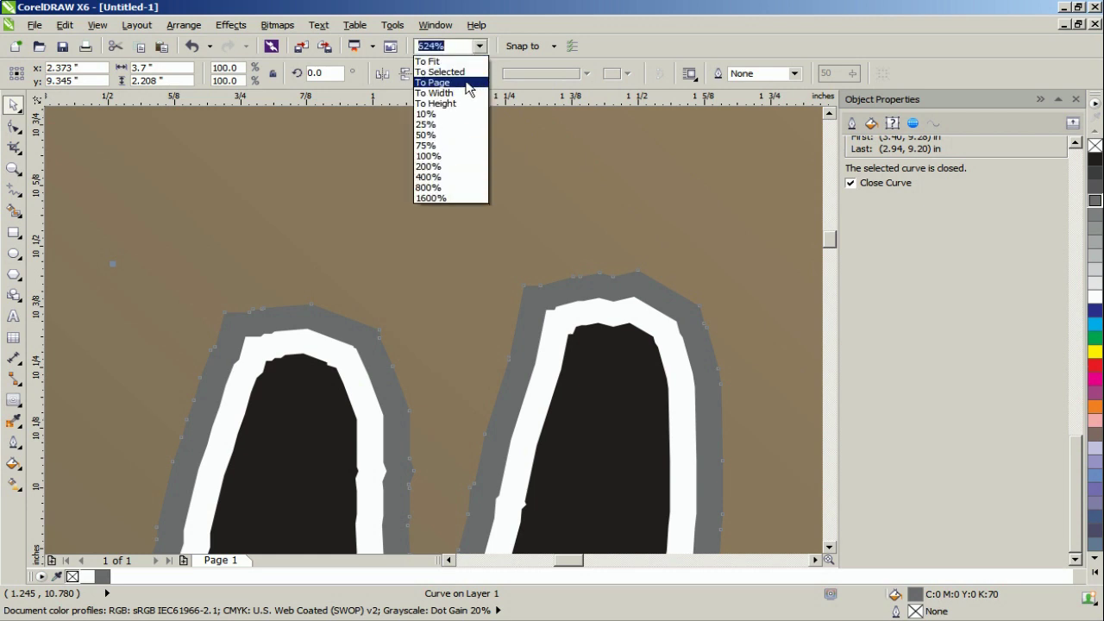
left_click(465, 82)
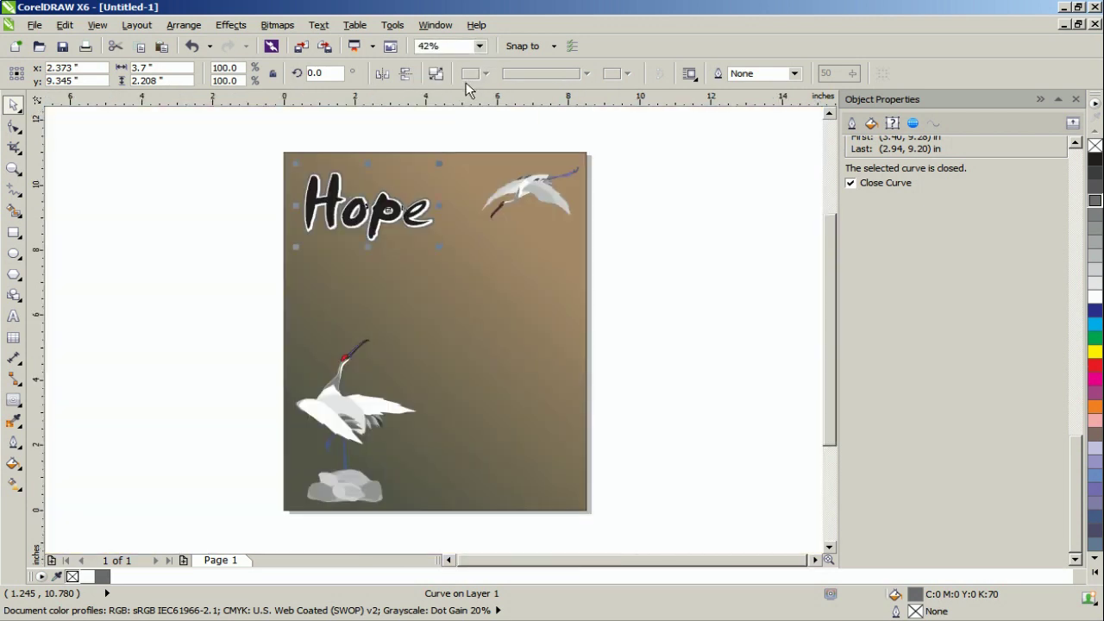
left_click_drag(202, 131, 466, 270)
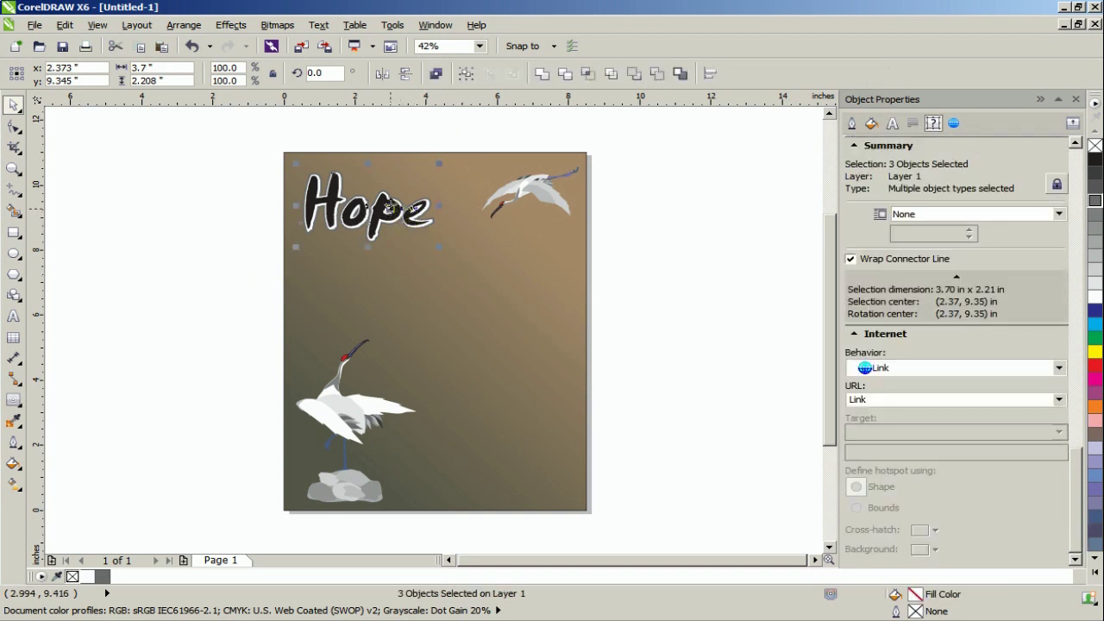
Group the selected Hope title and its two halo rings into one 3-object group.
right_click(391, 207)
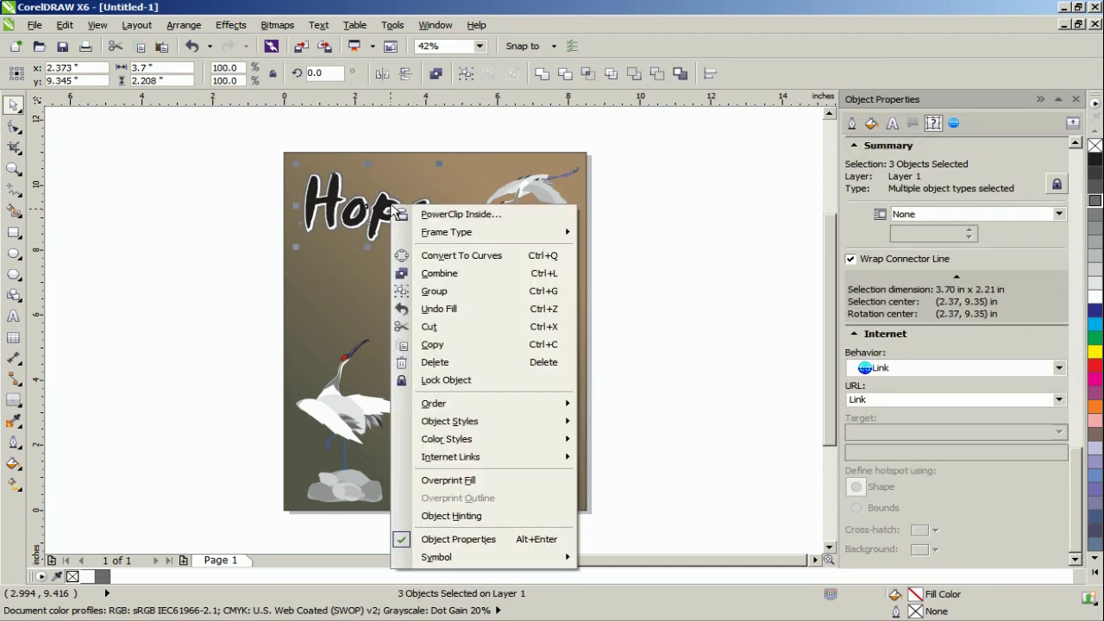
left_click(430, 294)
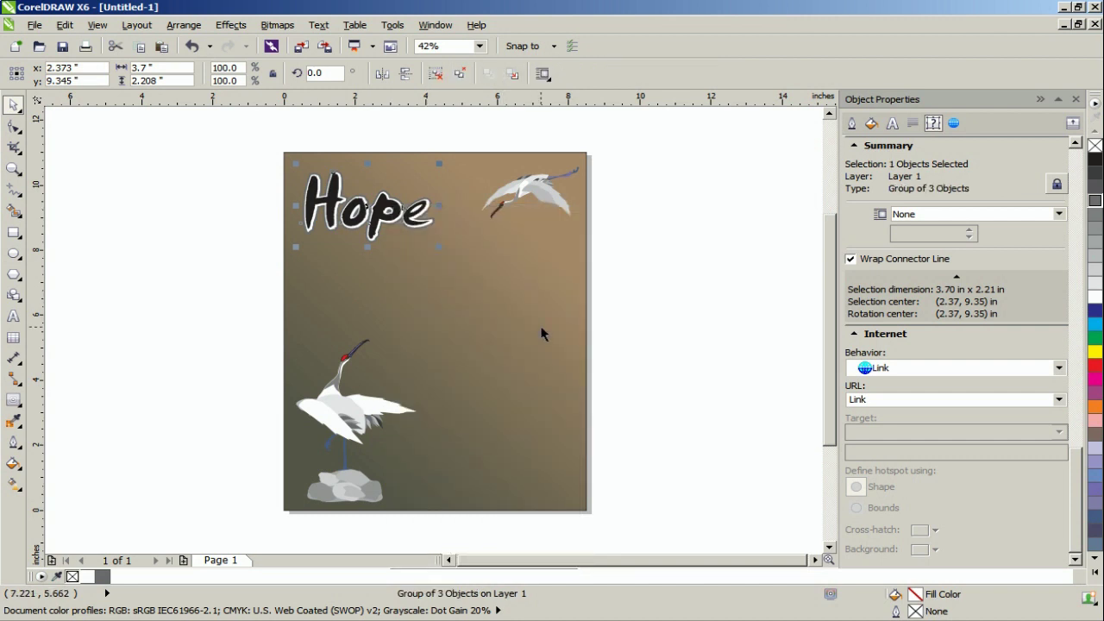
left_click(590, 146)
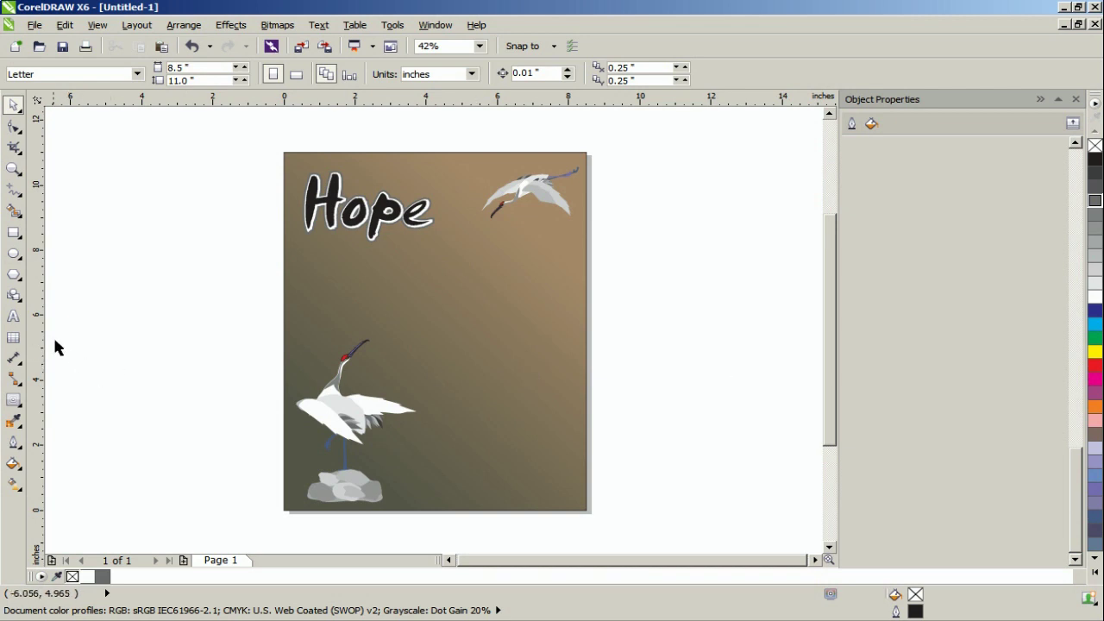
left_click(21, 317)
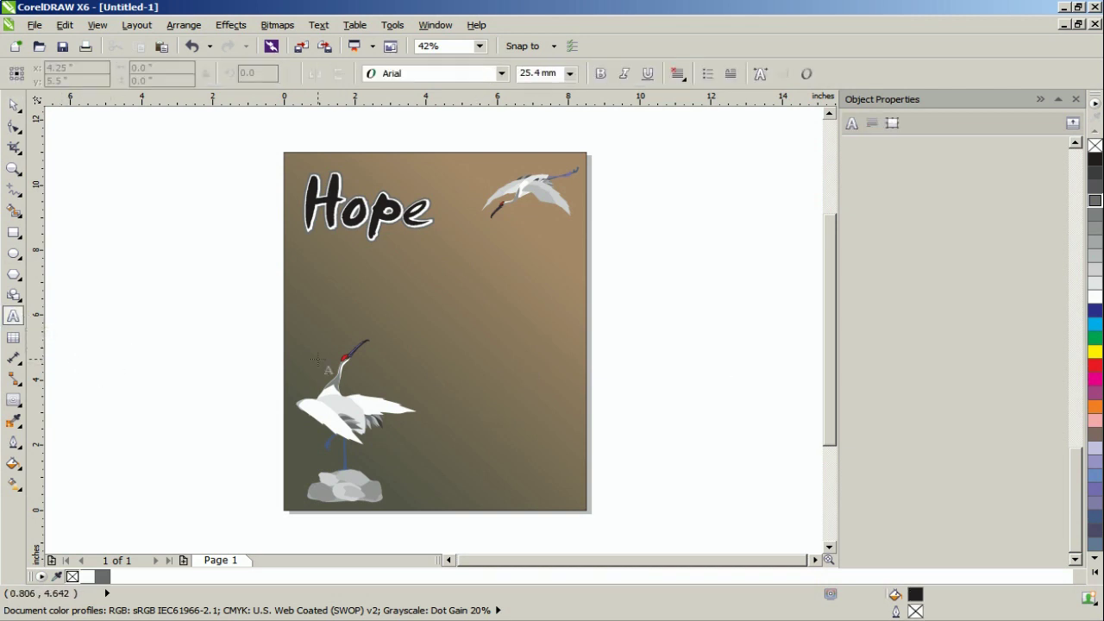
Draw a 6.5 x 7.5 inch paragraph text frame and move it over the lower crane.
left_click_drag(380, 271, 547, 480)
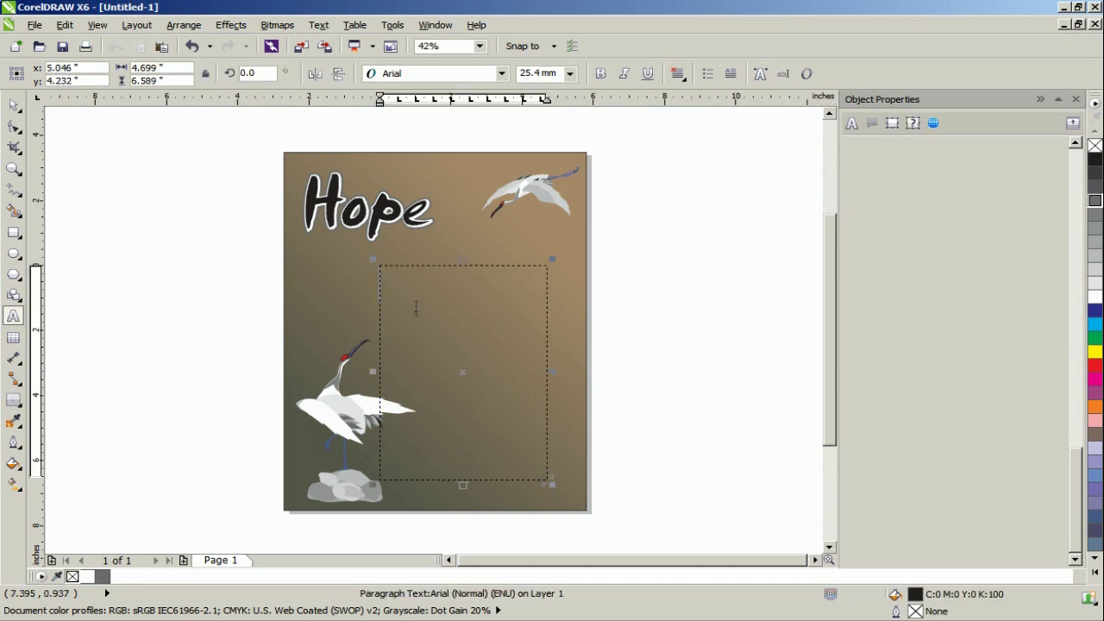
left_click(14, 105)
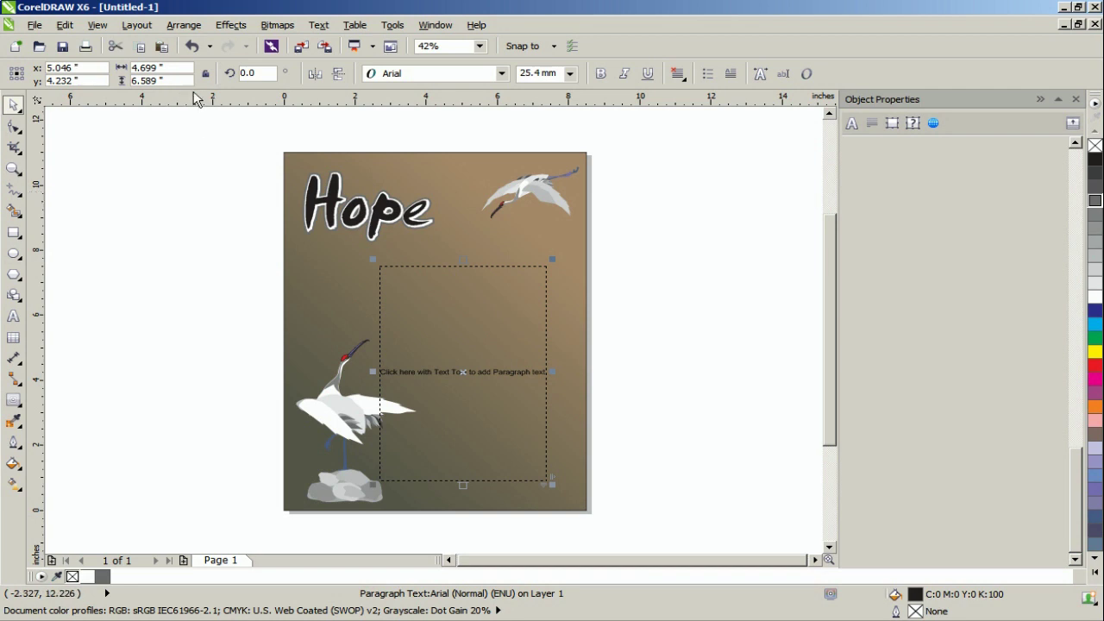
left_click(151, 67)
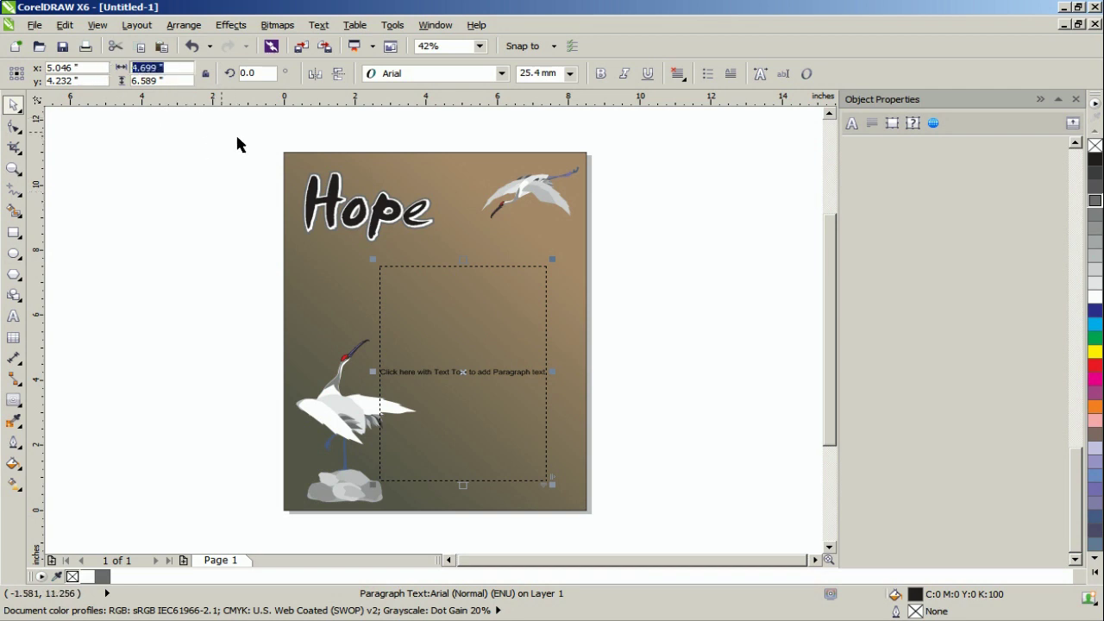
type("6.5")
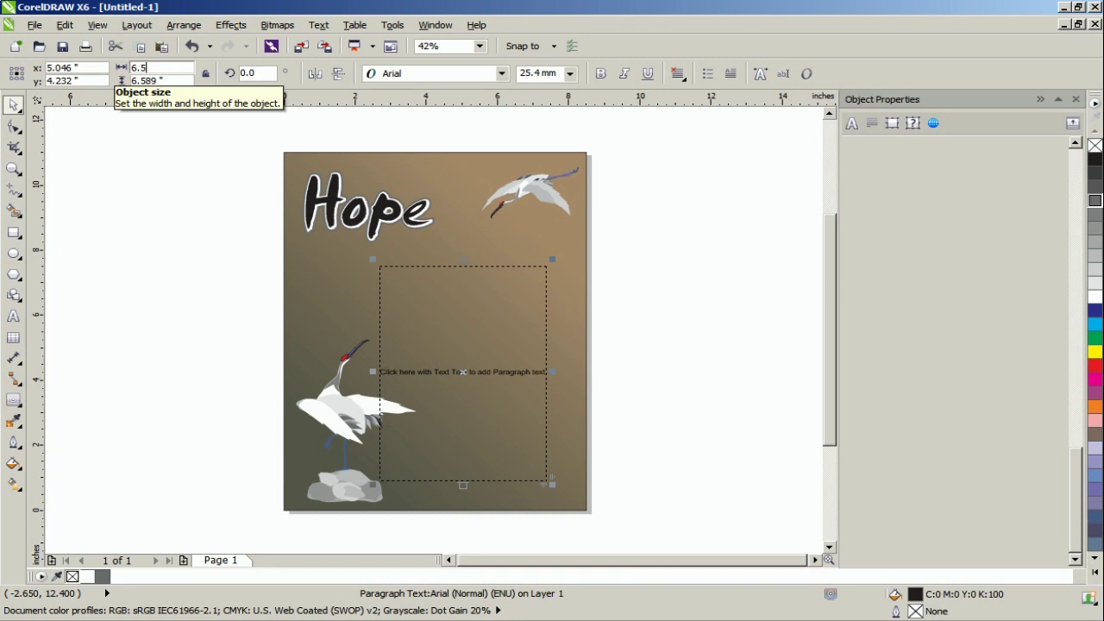
key("Tab")
type("7.5")
key("Return")
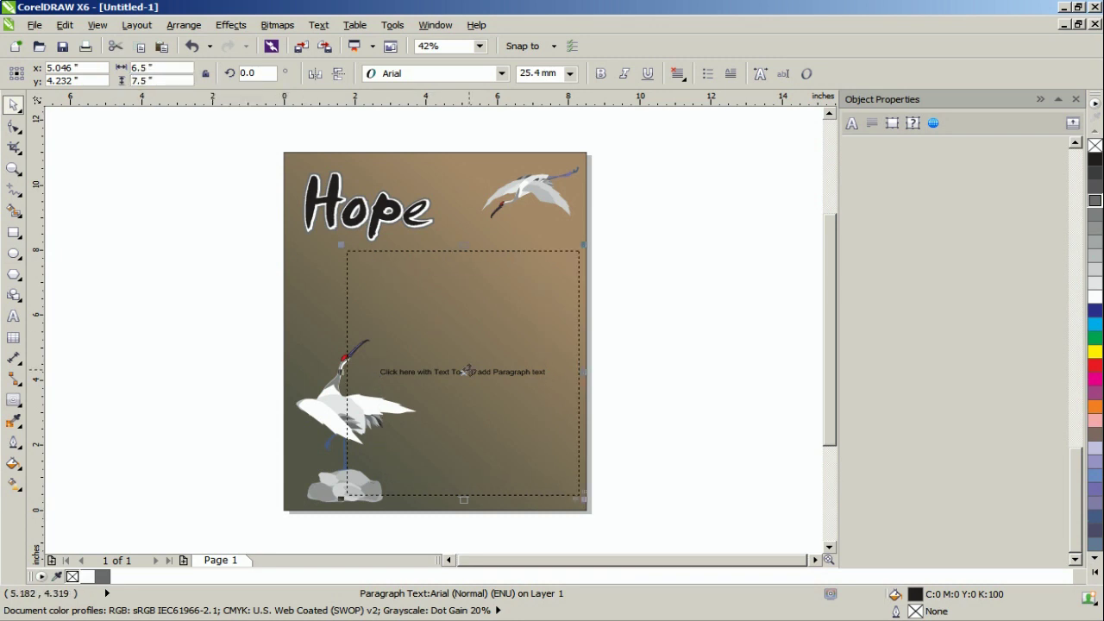
left_click_drag(466, 372, 457, 378)
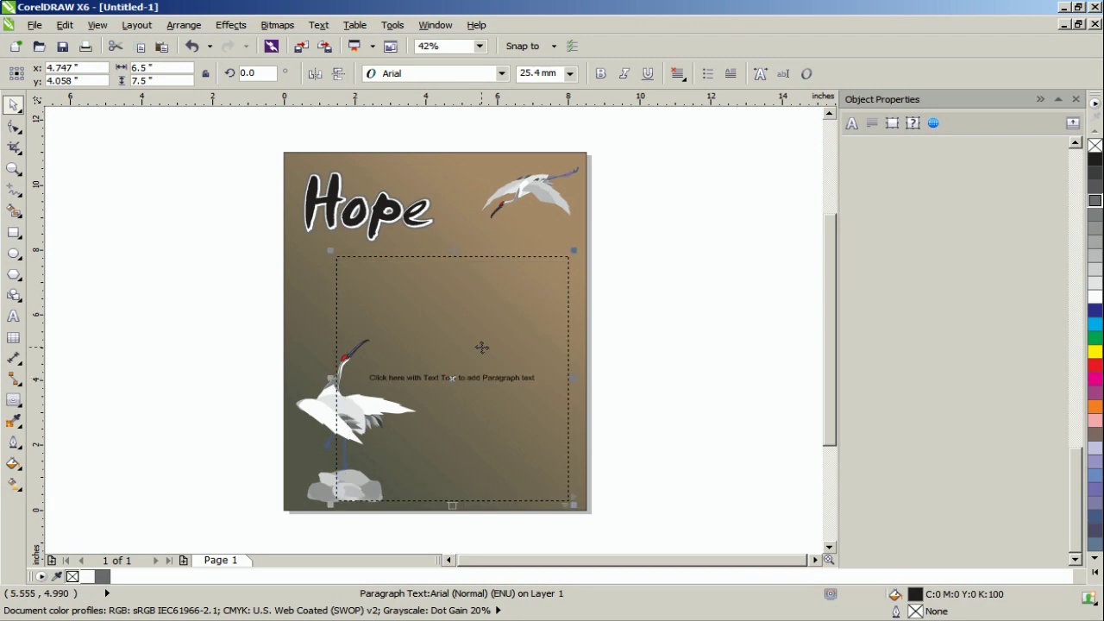
left_click(500, 73)
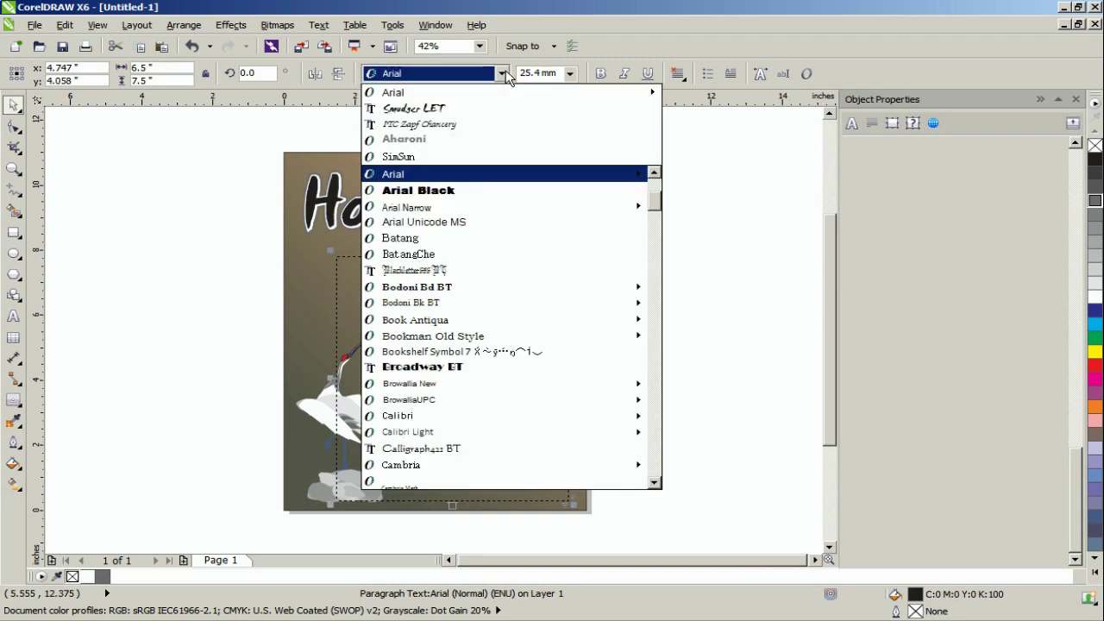
Set the font to 9 mm Smudger LET and paste the 'Hope' poem into the frame.
left_click(455, 108)
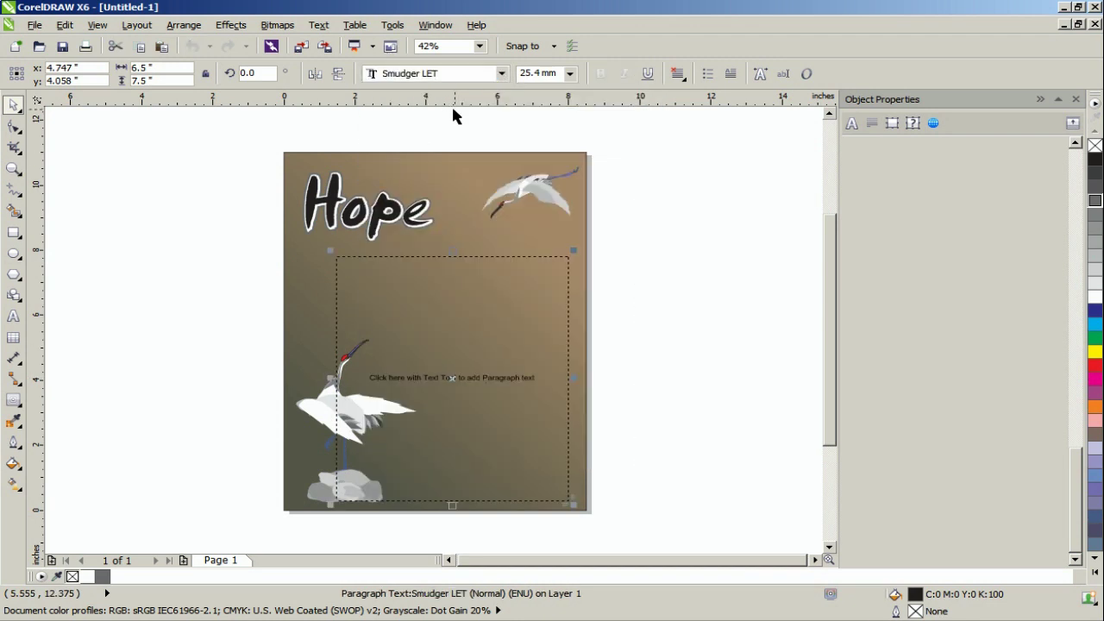
left_click(569, 74)
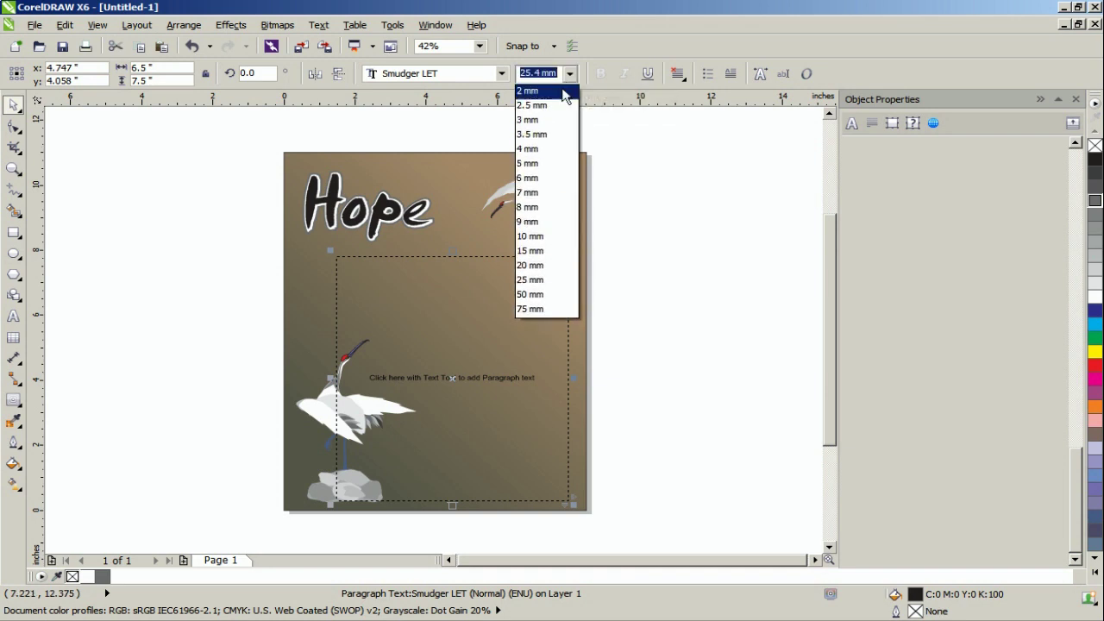
left_click(530, 222)
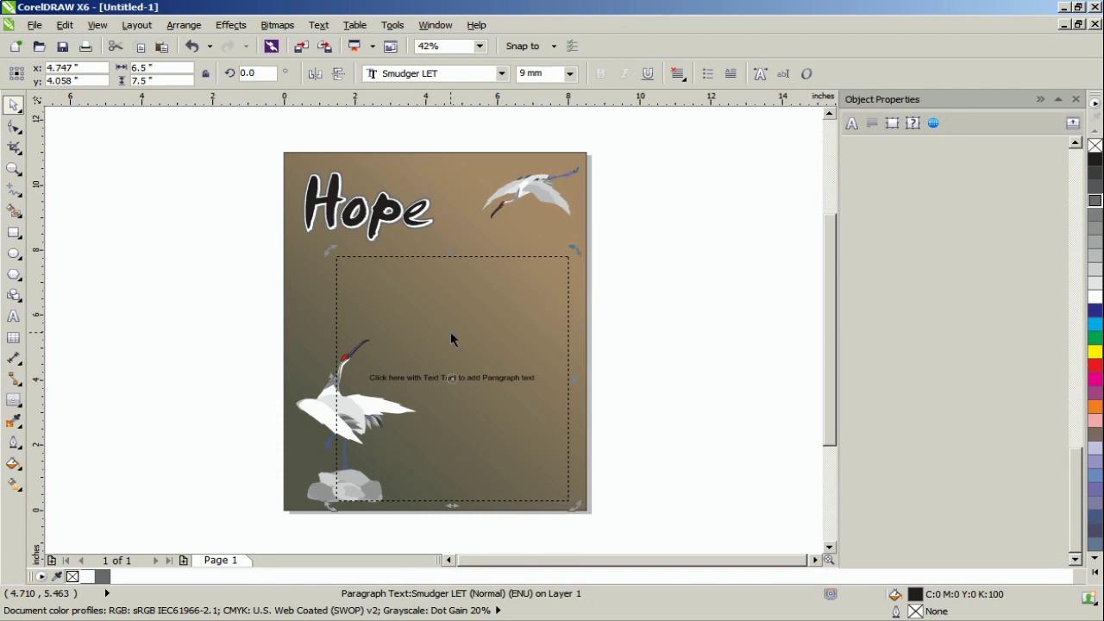
double_click(450, 332)
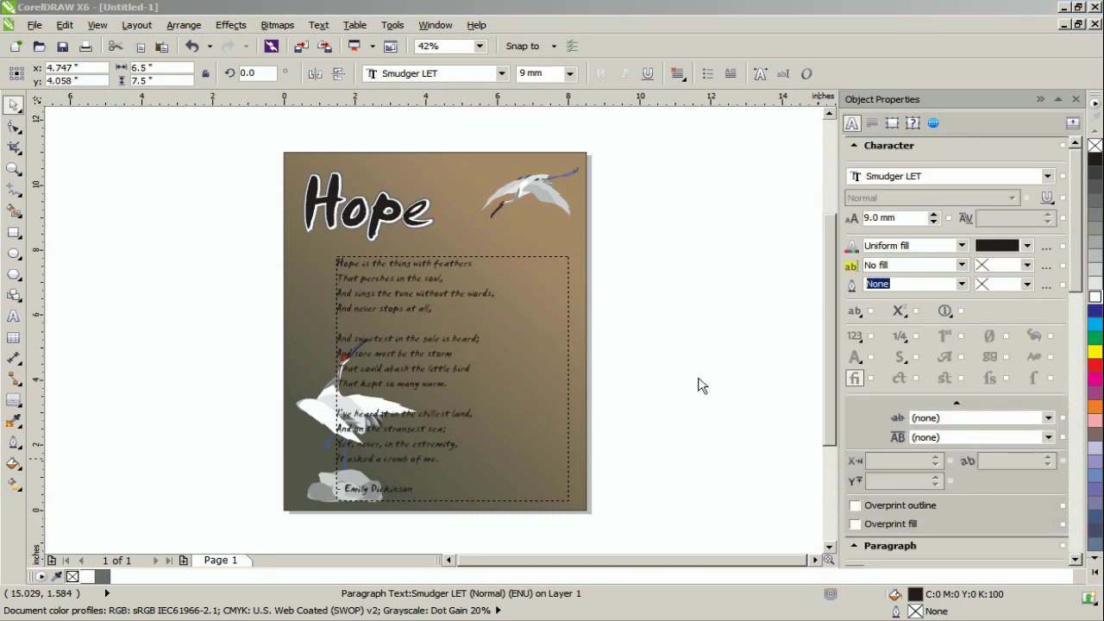
Change the poem frame's text colour to white in Object Properties.
left_click(466, 342)
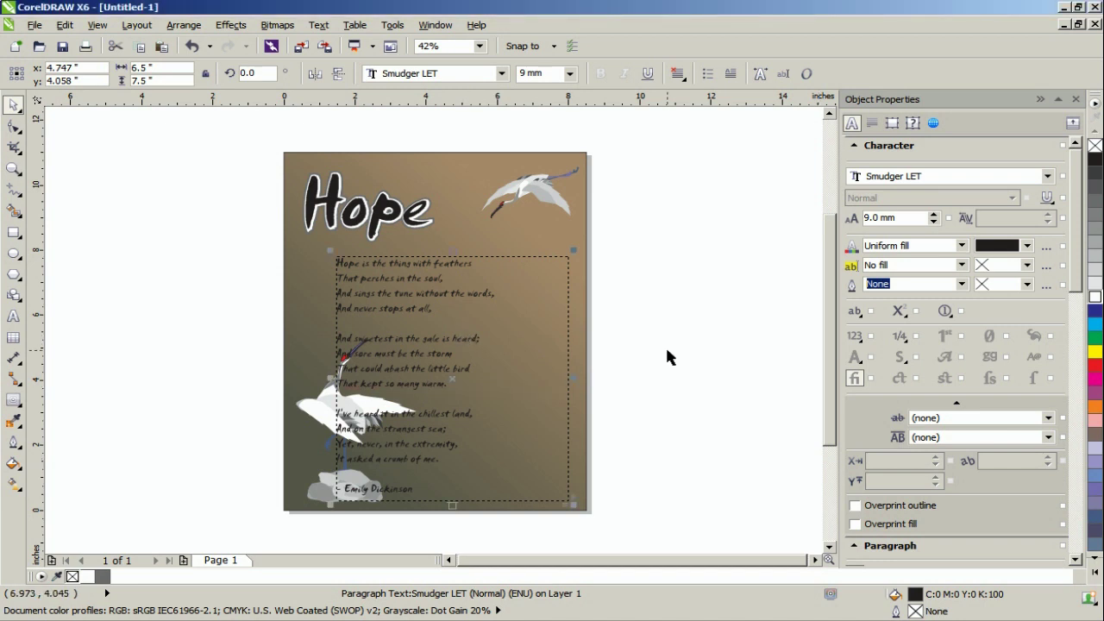
left_click(1027, 246)
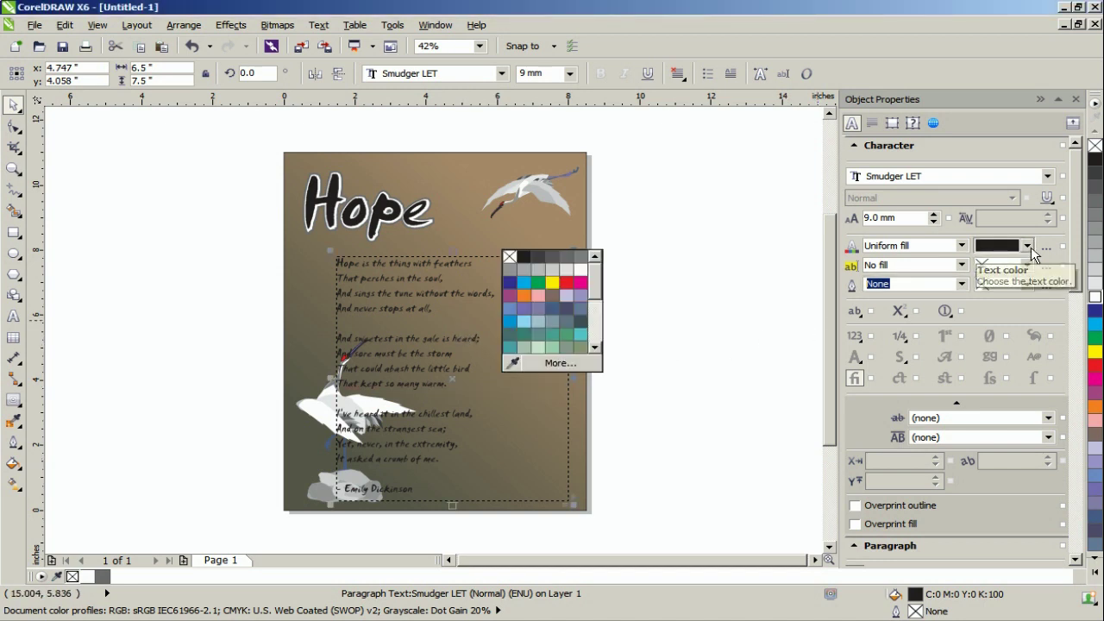
left_click(581, 271)
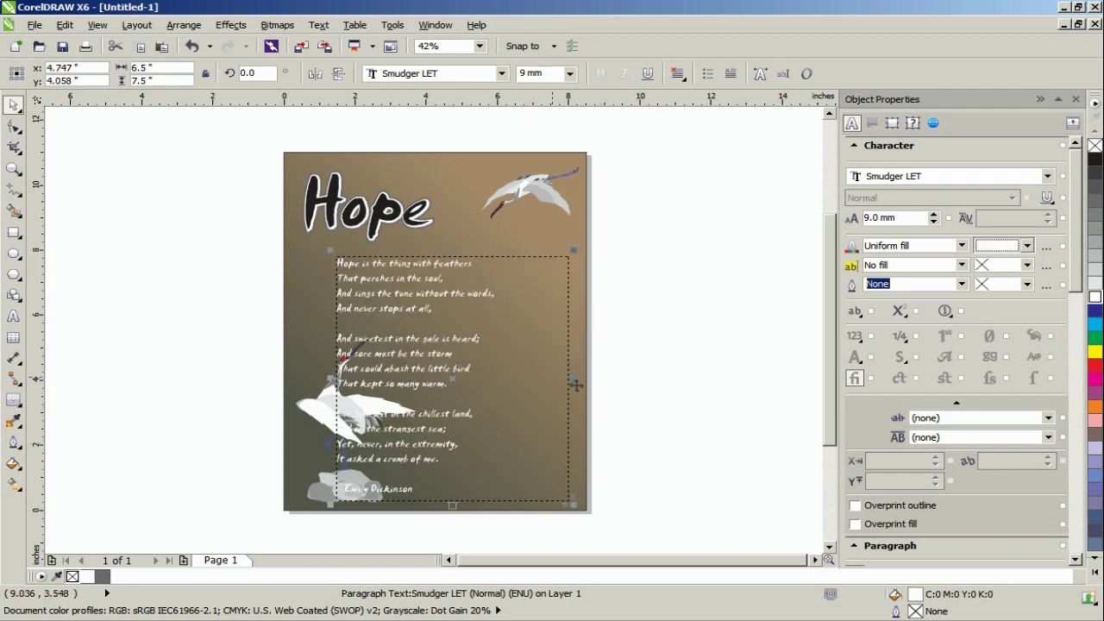
left_click(12, 170)
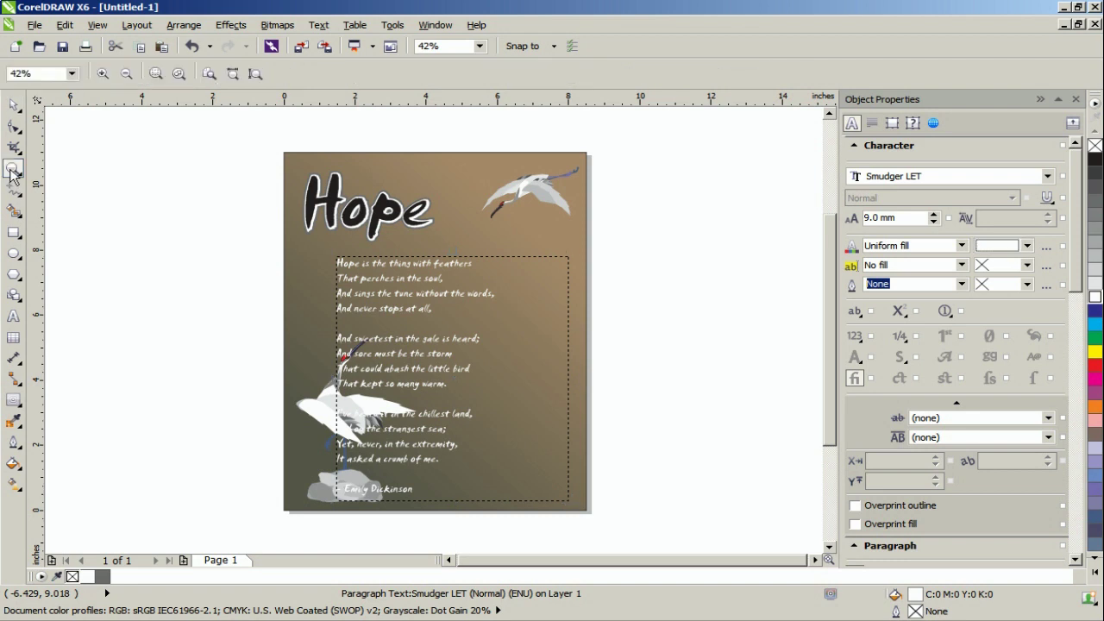
Right-align the '- Emily Dickinson' credit line in the paragraph settings.
left_click_drag(300, 465, 451, 515)
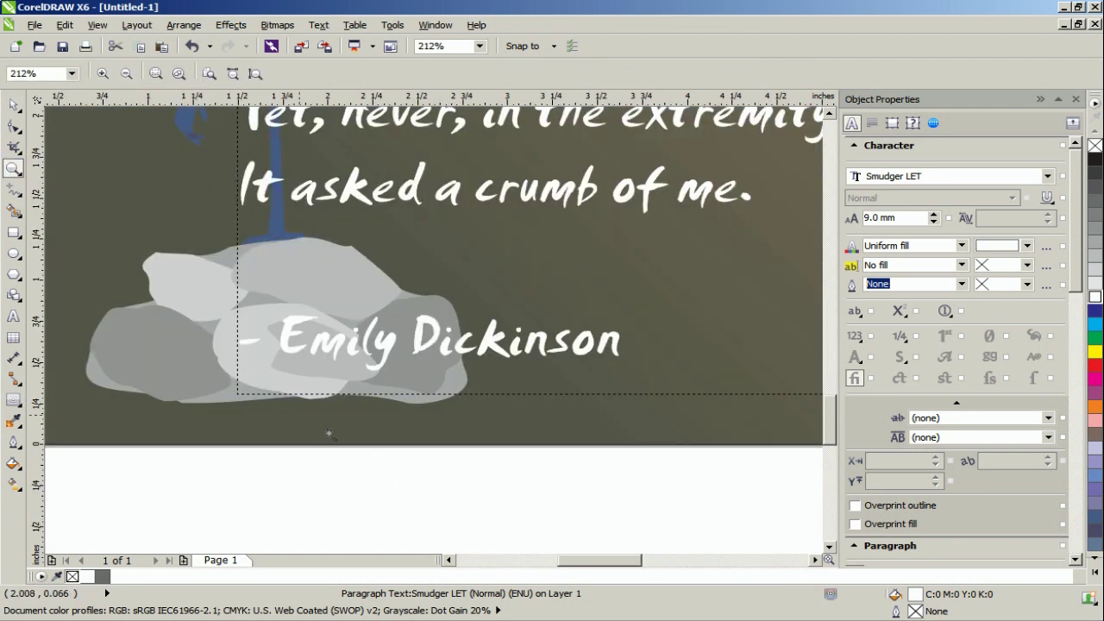
left_click(12, 105)
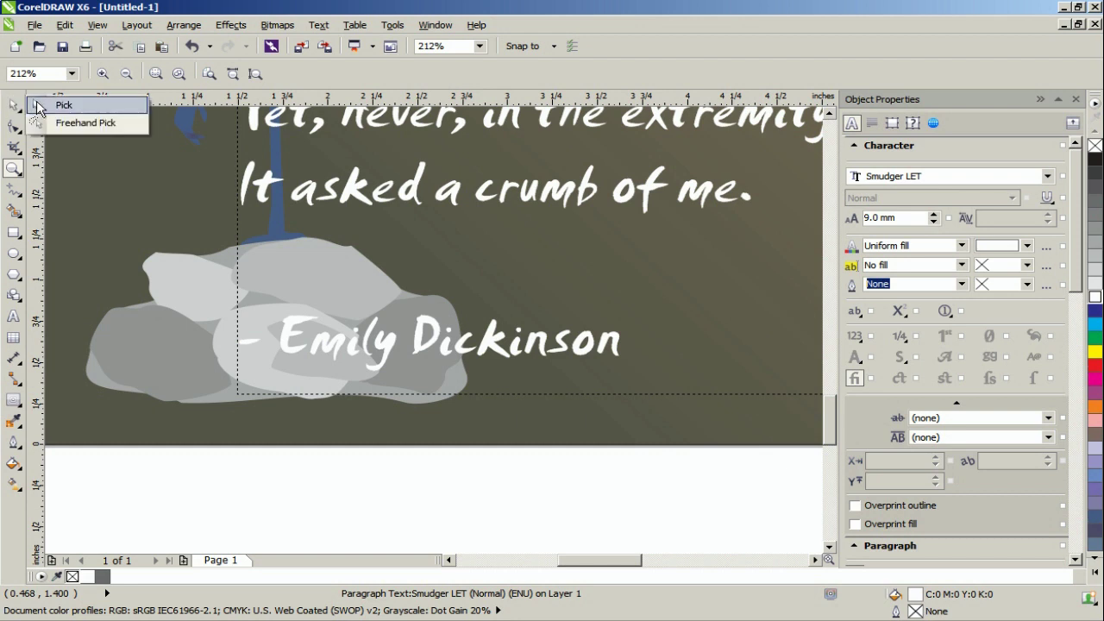
left_click(42, 107)
double_click(237, 340)
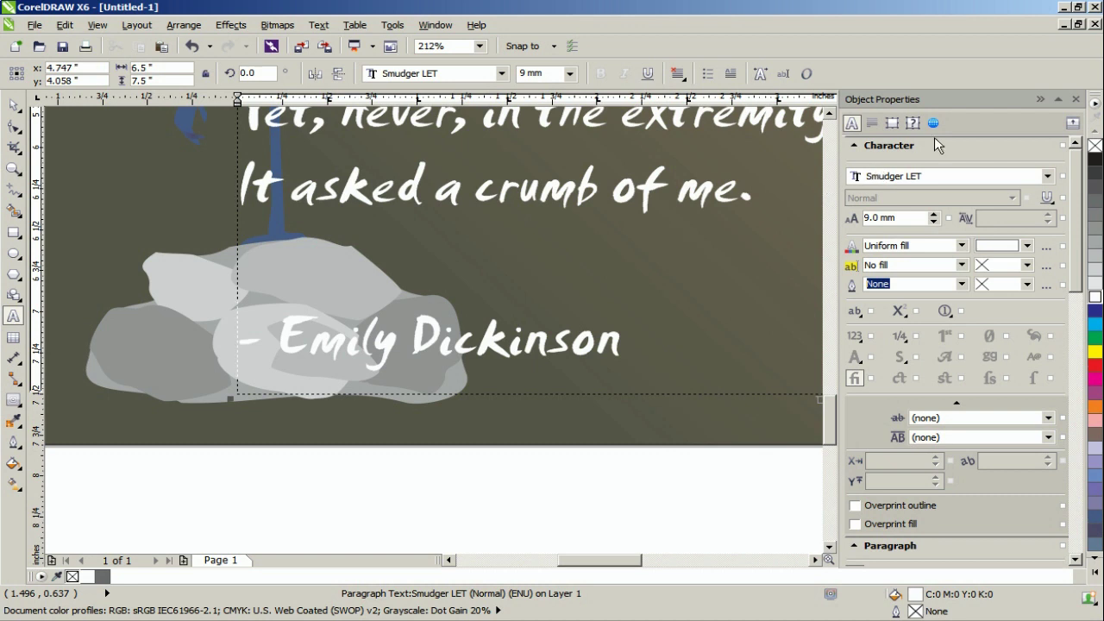
left_click(872, 123)
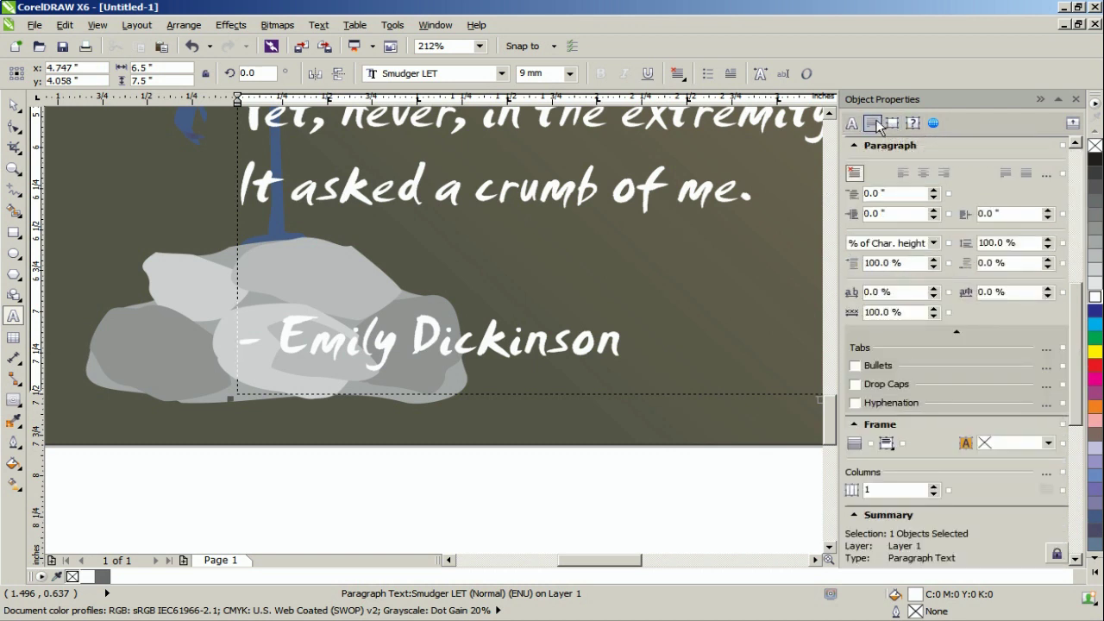
left_click(944, 174)
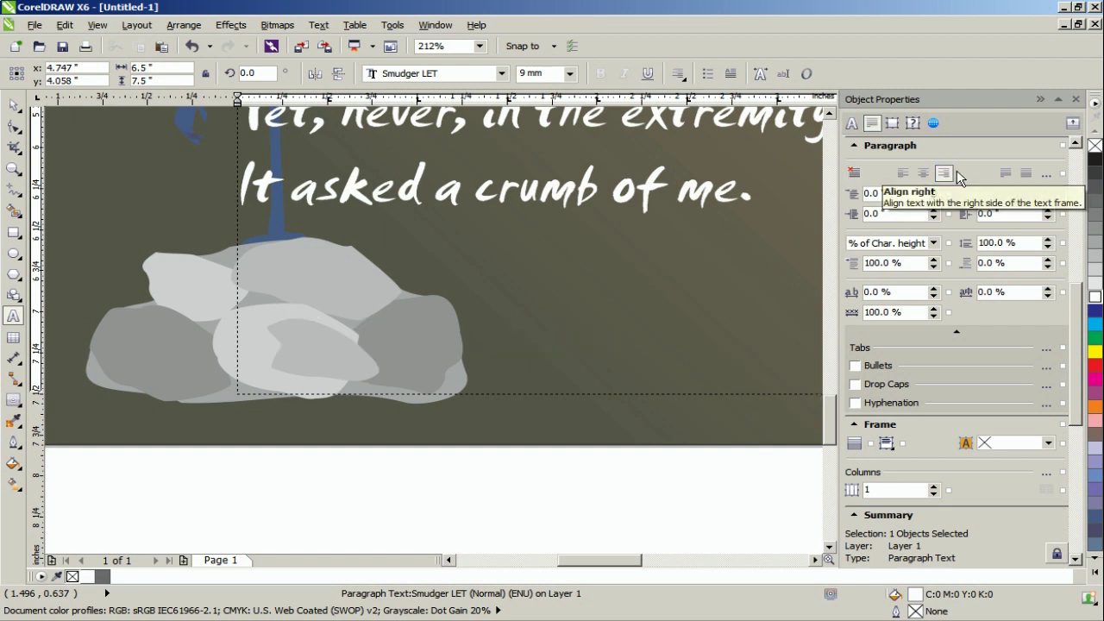
Zoom back to the whole page and undo the last action.
left_click(480, 45)
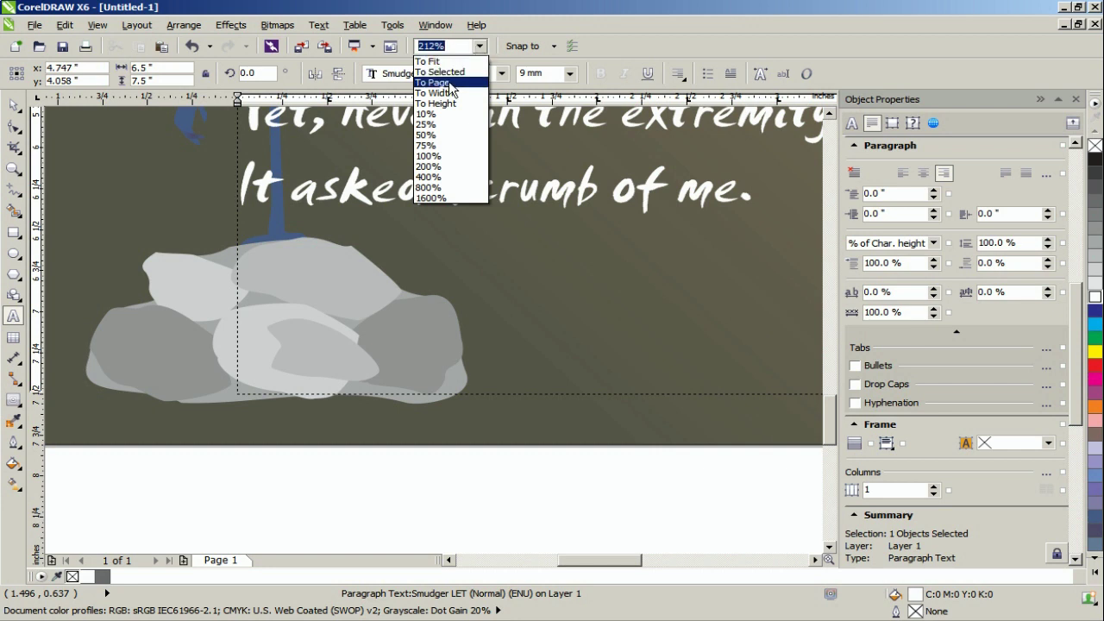
left_click(450, 82)
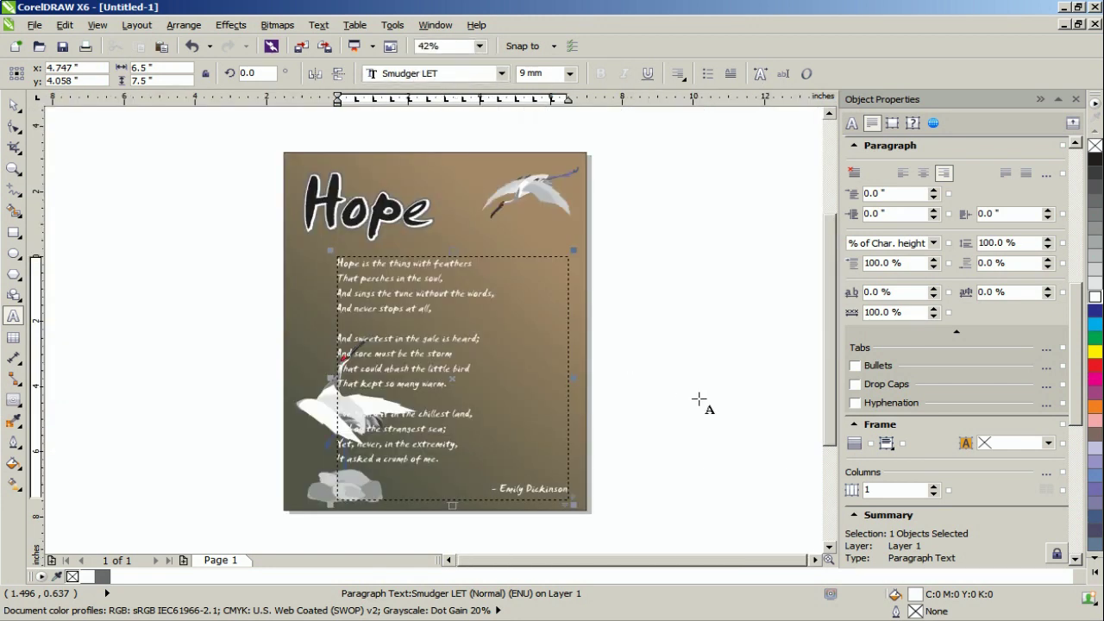
left_click(14, 105)
key("ctrl+z")
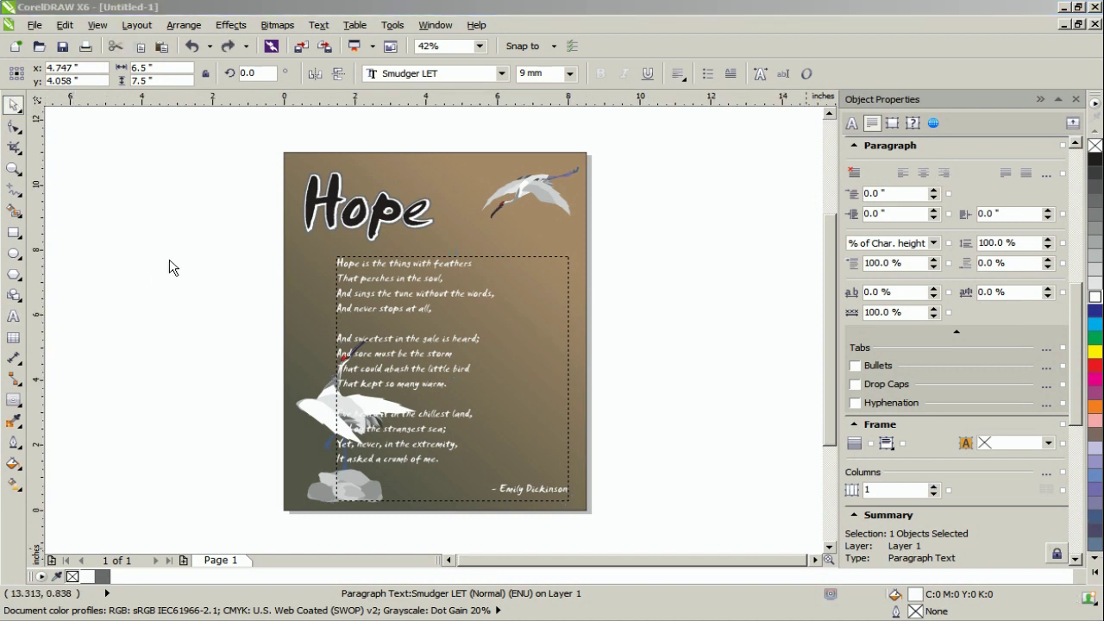
Set the lower crane's text wrap to Contour - Straddle Text with a 0.2" offset.
left_click(13, 169)
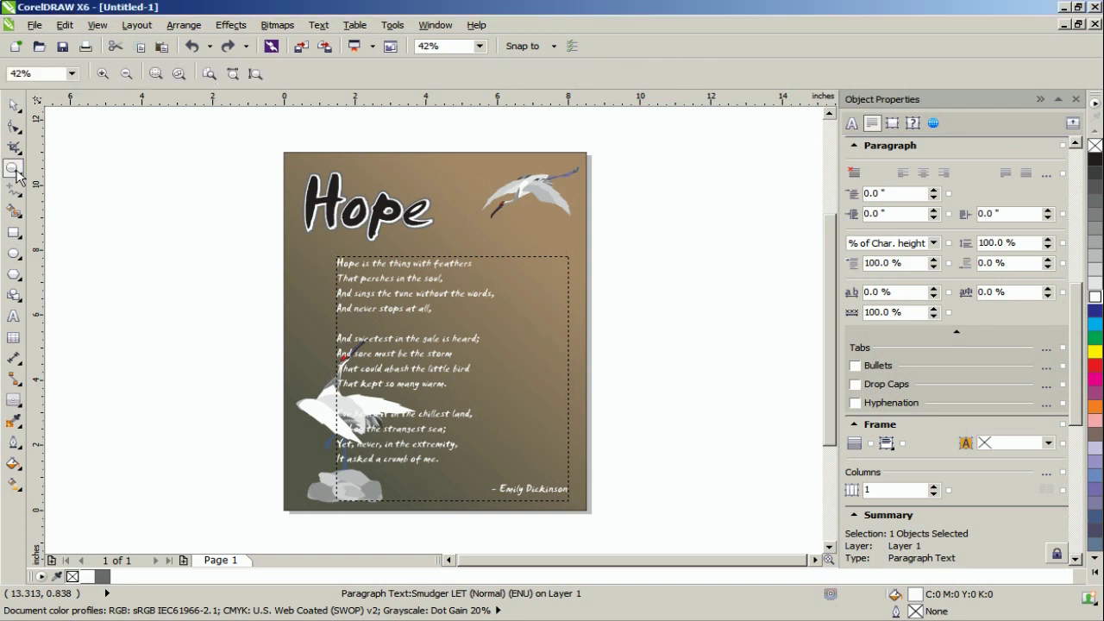
left_click_drag(231, 325, 428, 528)
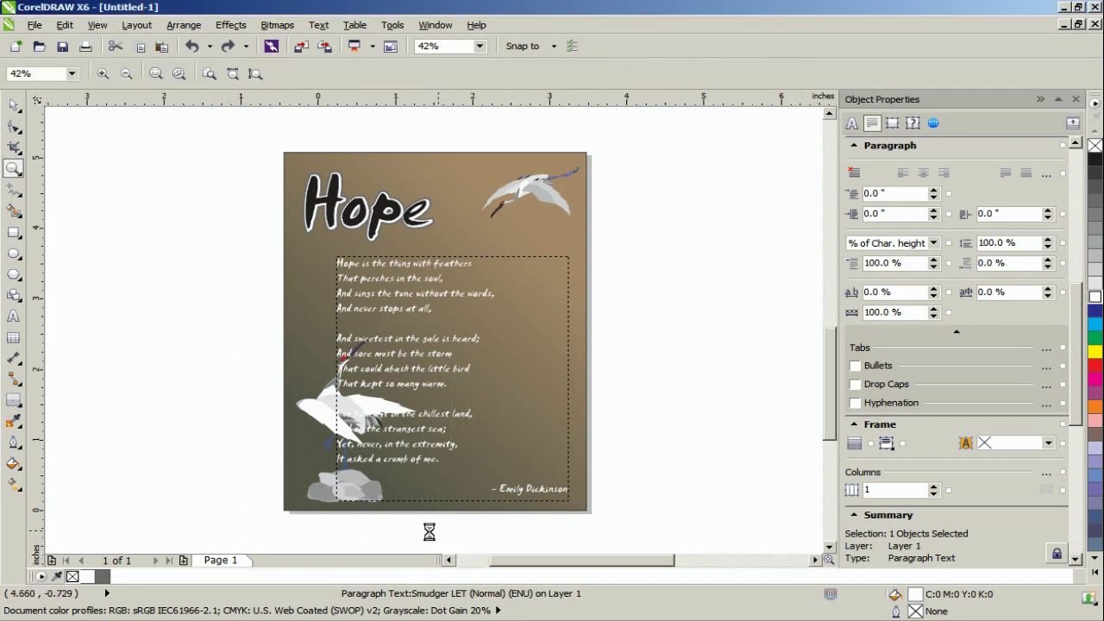
left_click(13, 104)
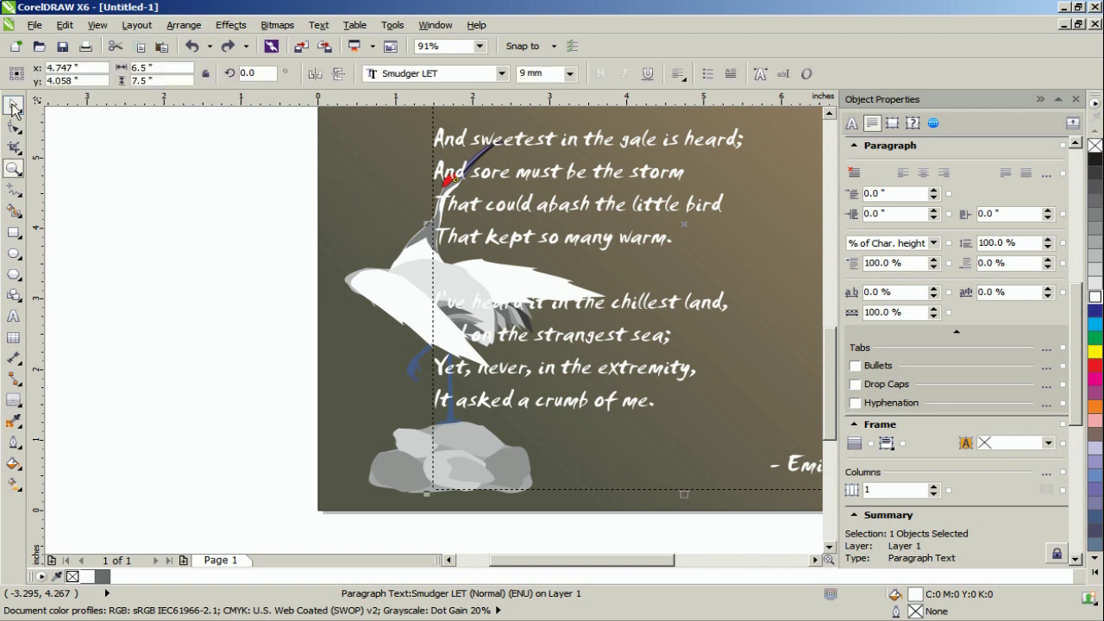
left_click(391, 293)
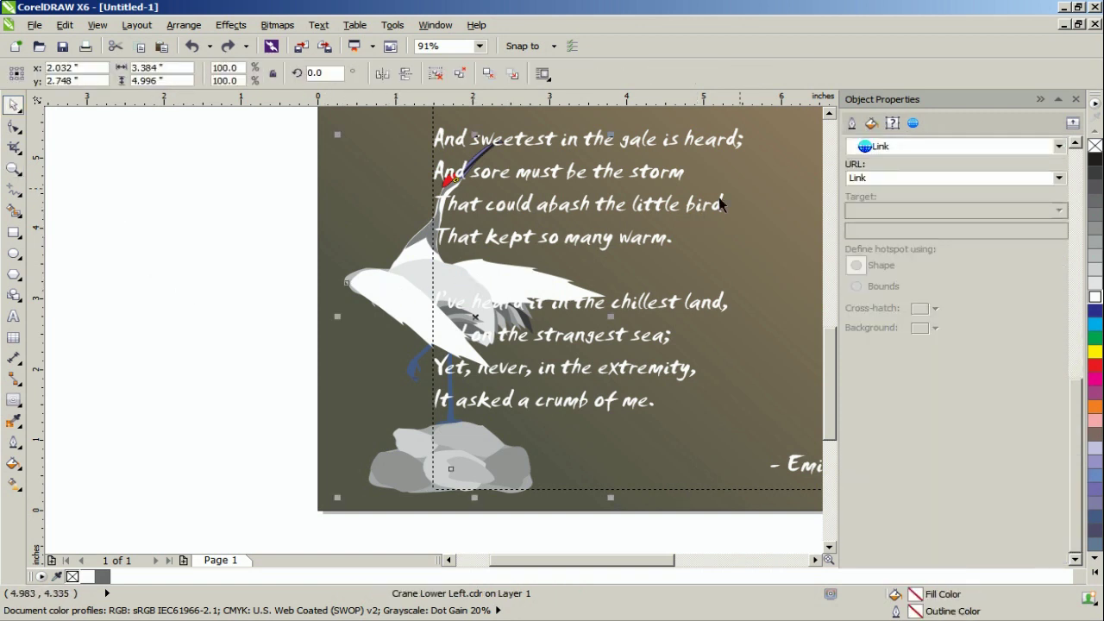
left_click(894, 124)
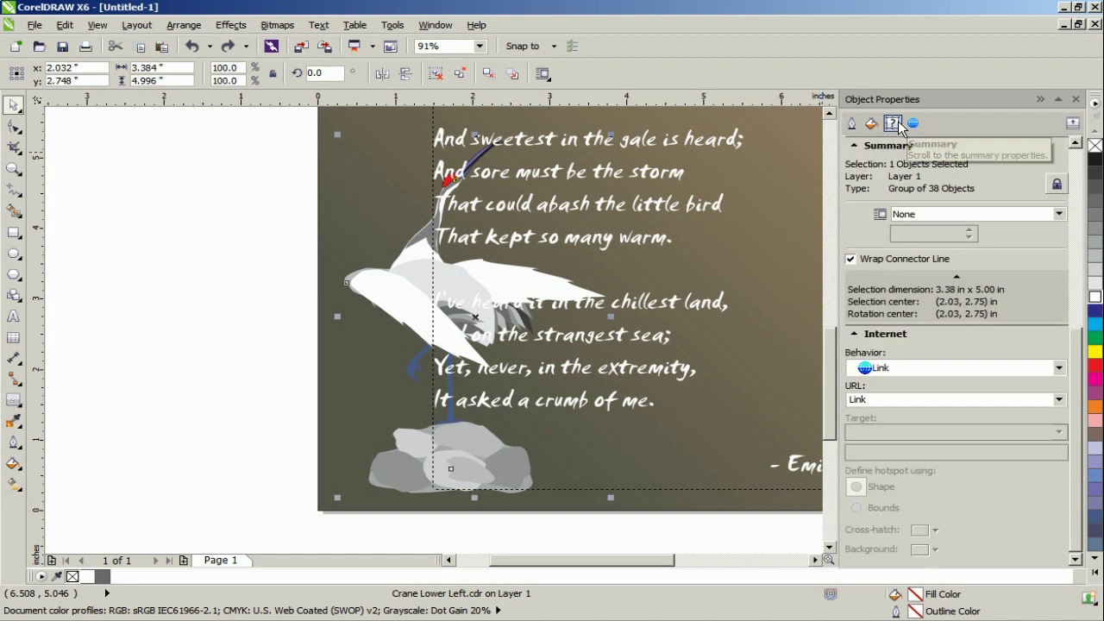
left_click(909, 216)
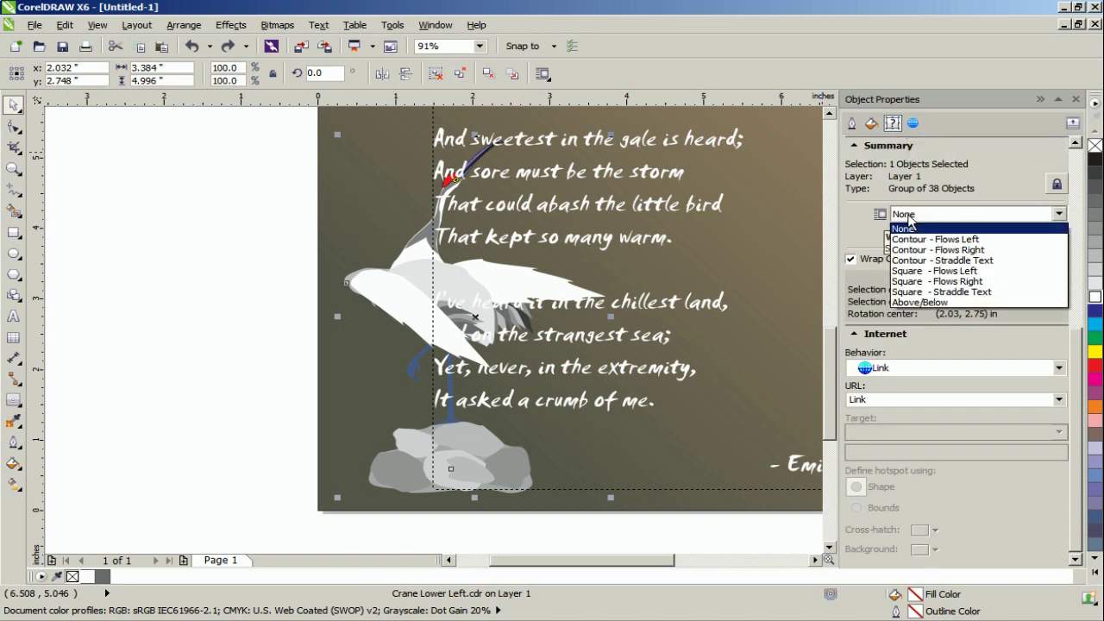
left_click(921, 260)
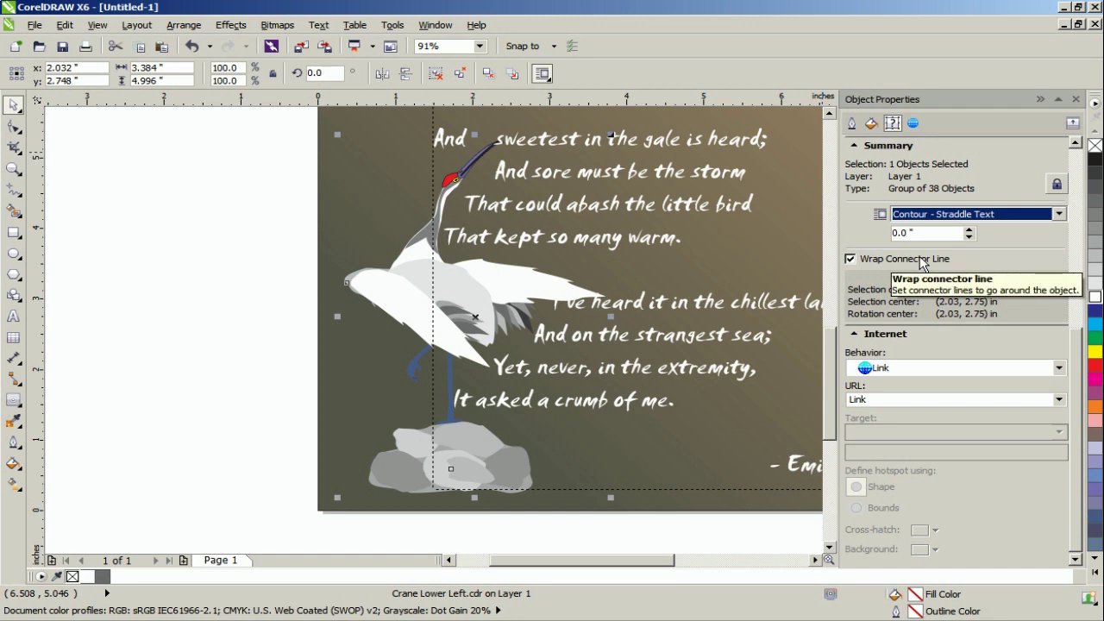
left_click(920, 231)
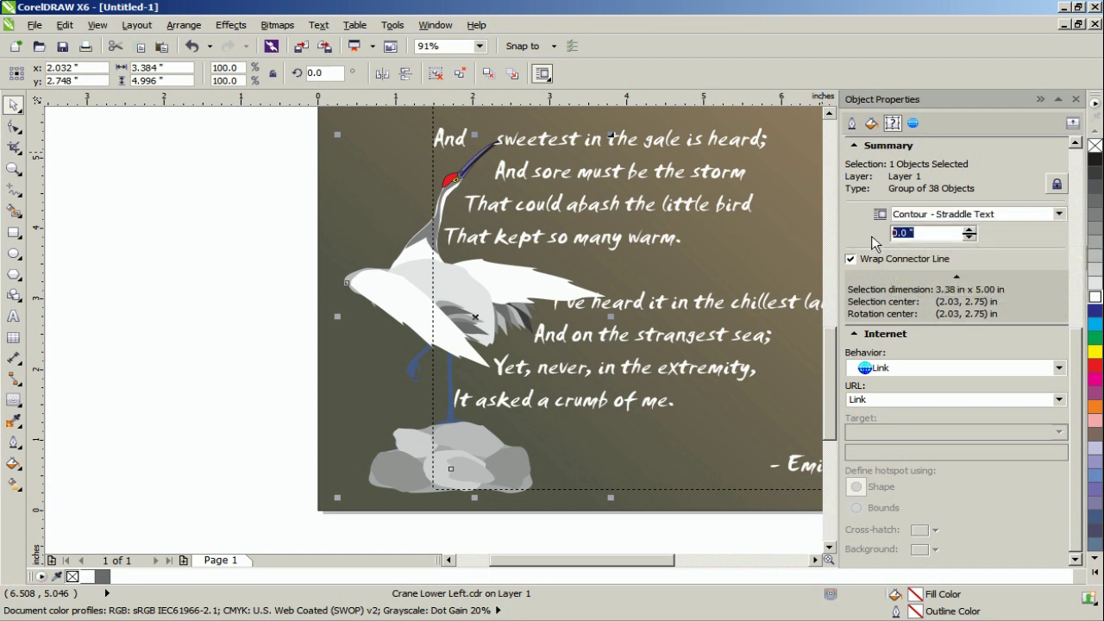
type(".2")
key("Return")
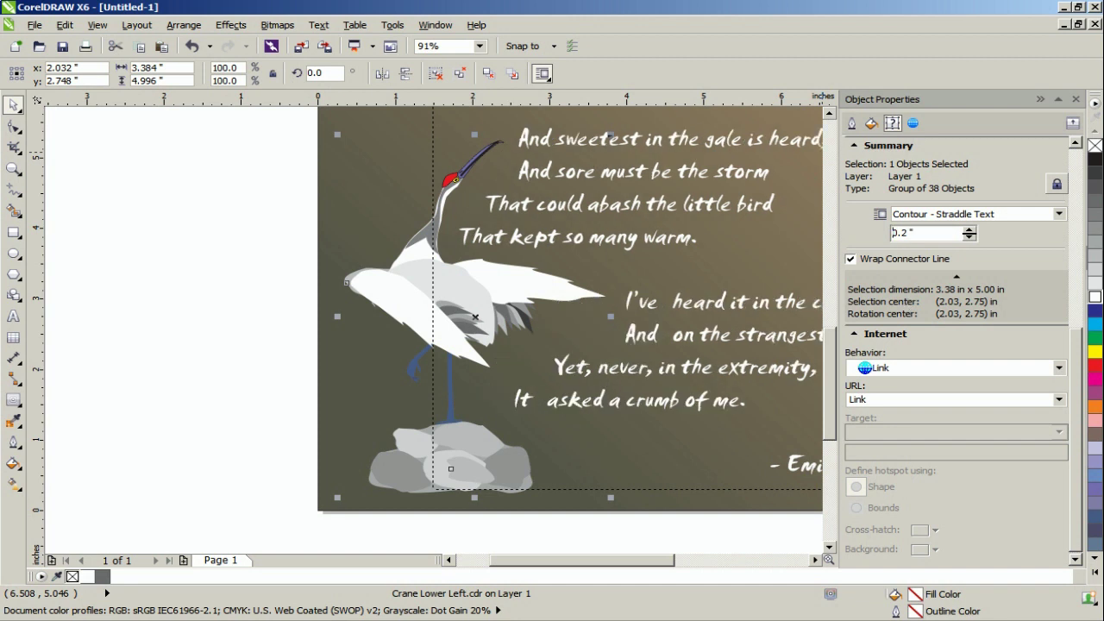
left_click(477, 46)
left_click(431, 82)
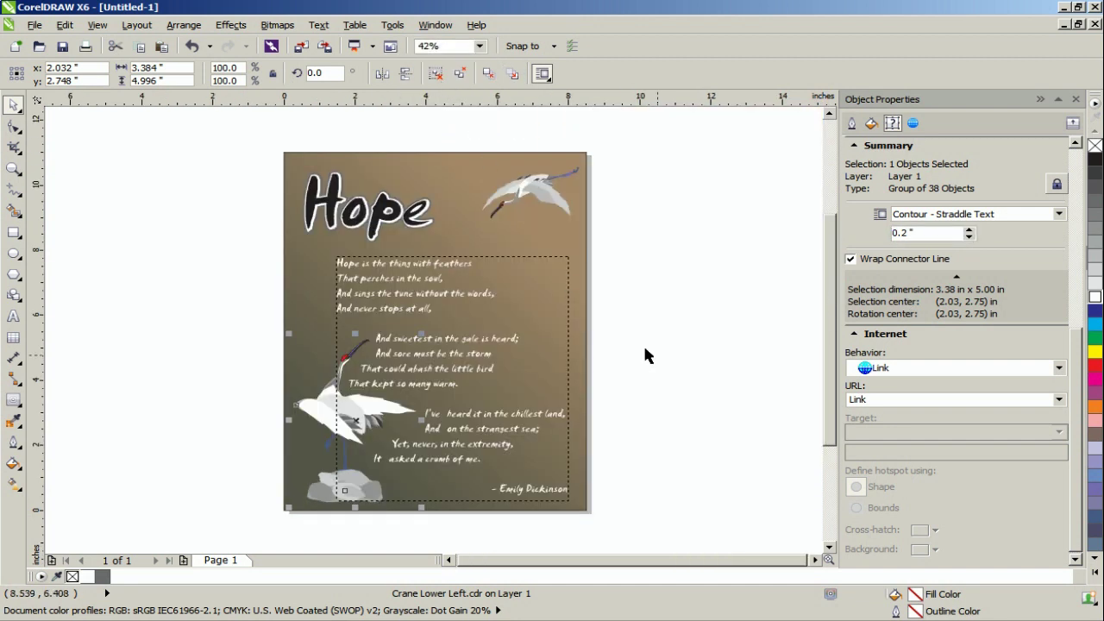
left_click(712, 382)
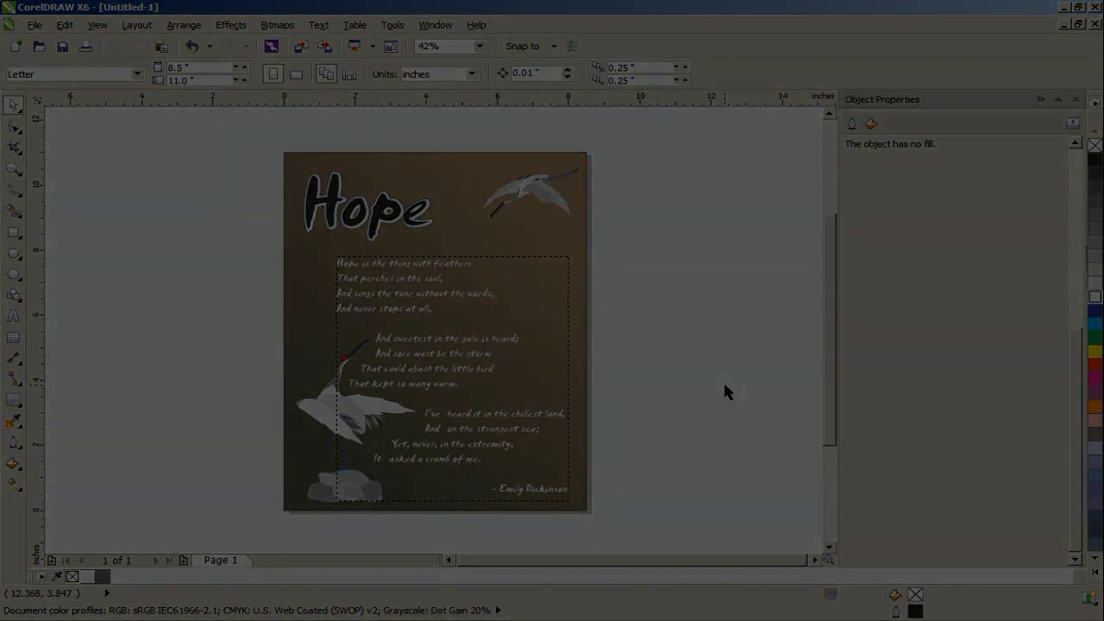